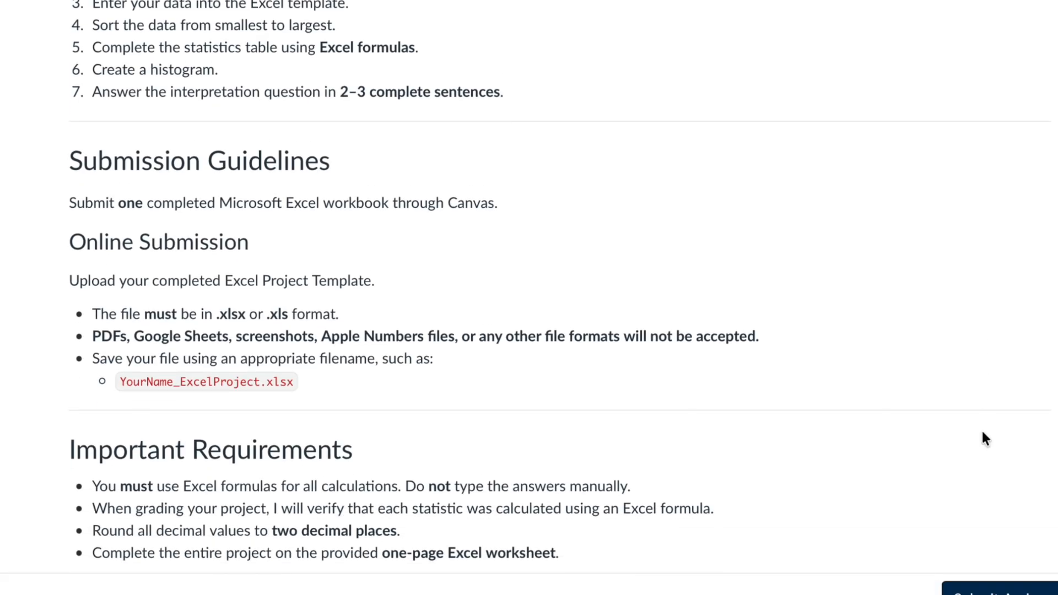
Scroll through the assignment page to review the submission guidelines, requirements, grading rubric and upload area
scroll(985, 438, "down", 5)
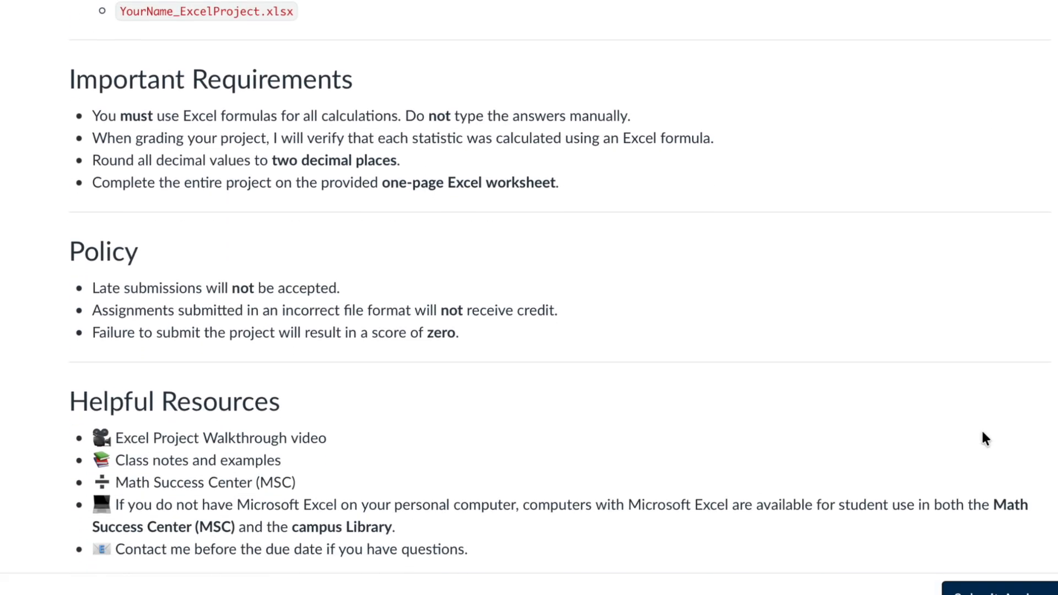
scroll(983, 434, "down", 6)
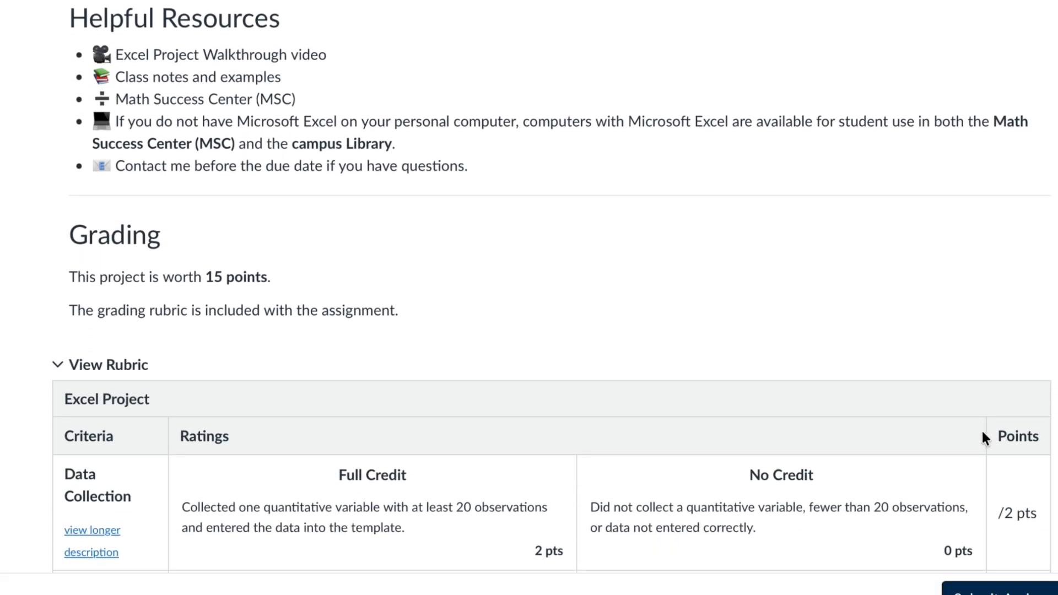
scroll(984, 435, "down", 7)
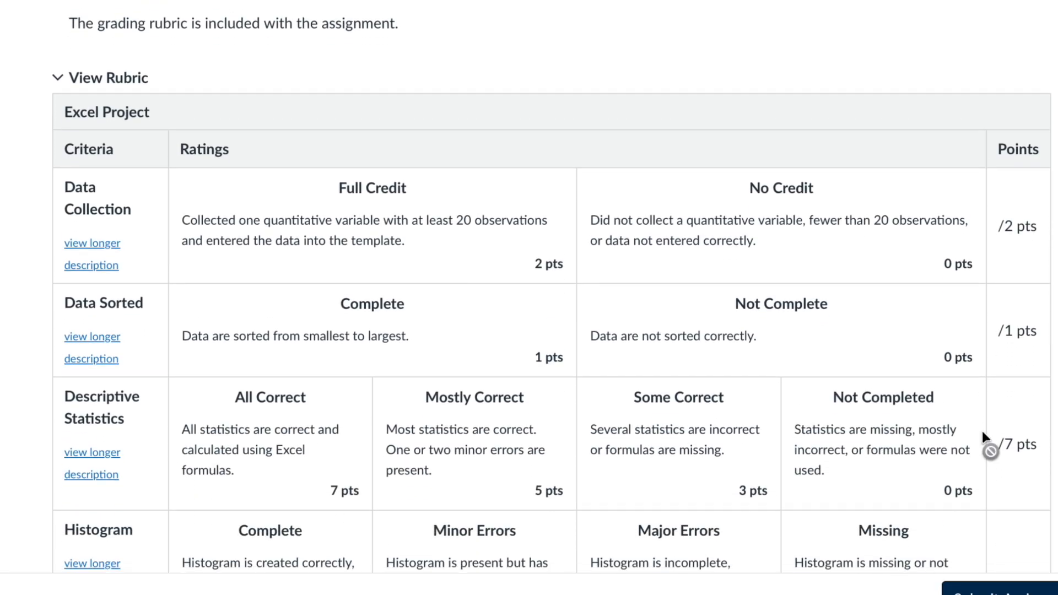
scroll(983, 434, "down", 5)
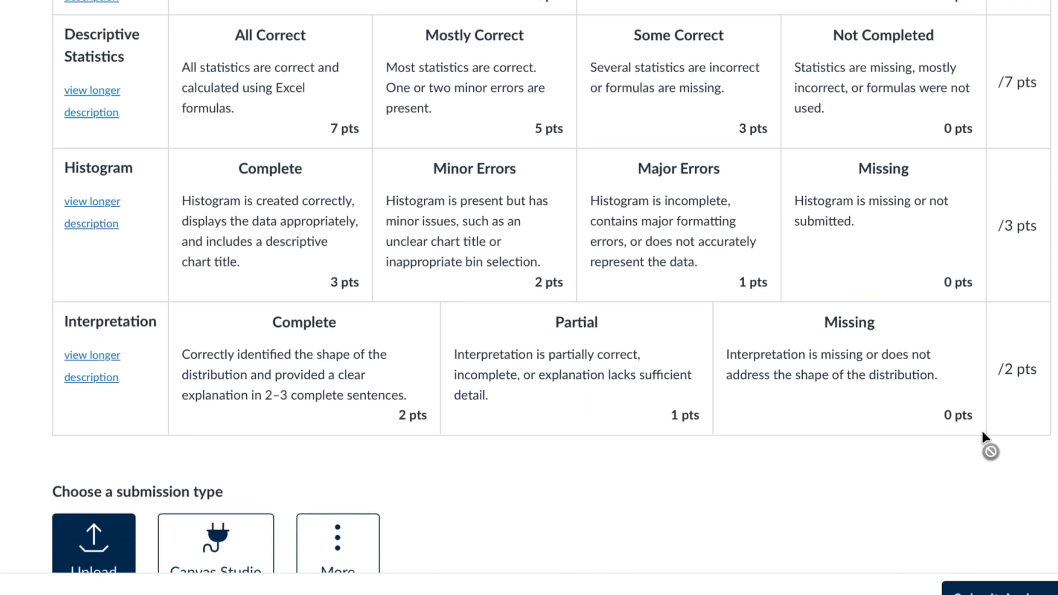
scroll(982, 432, "down", 4)
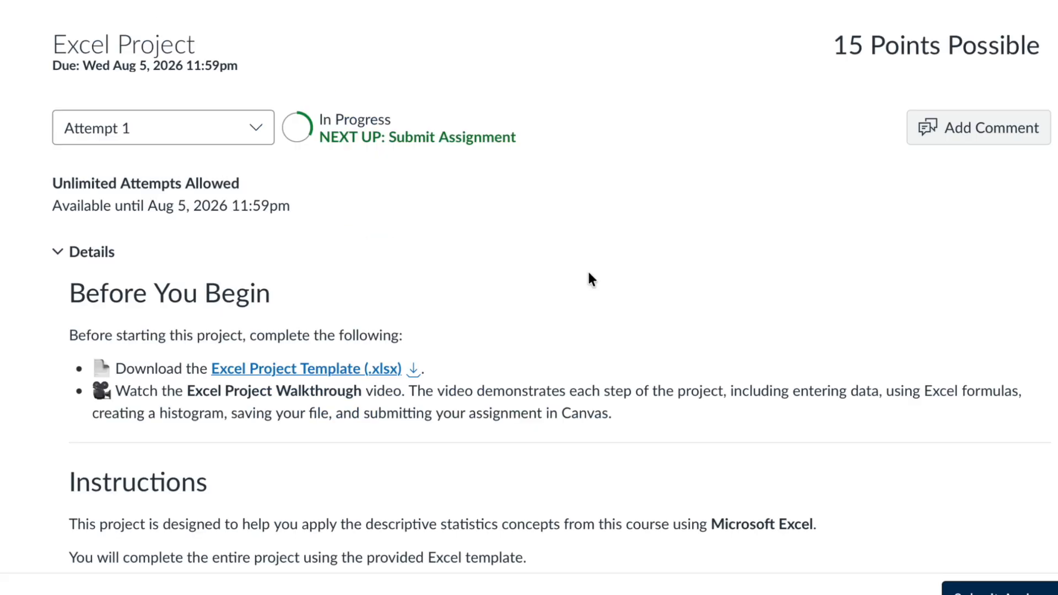
scroll(587, 275, "down", 6)
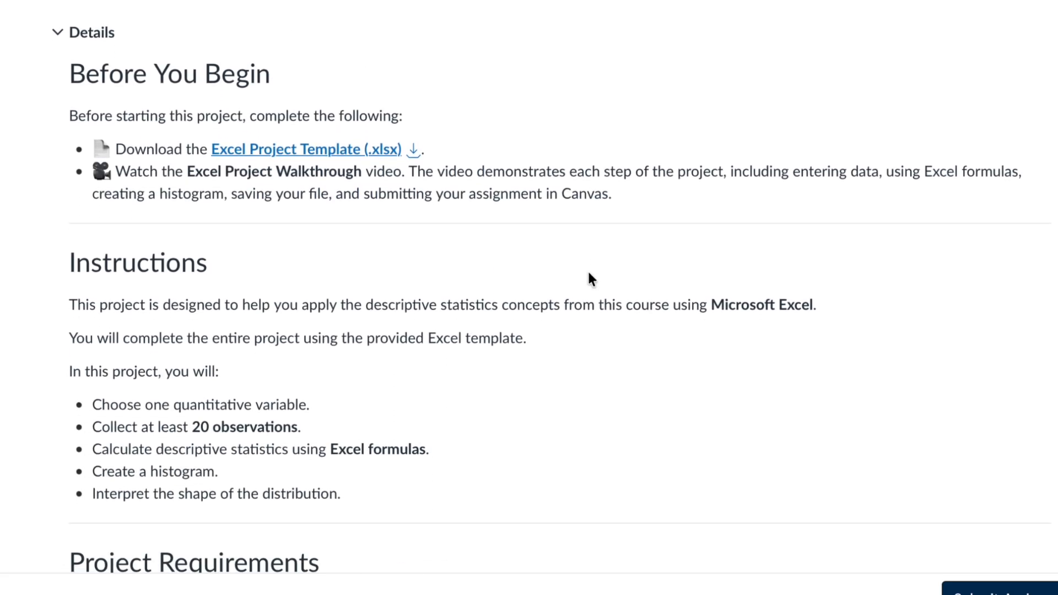
scroll(587, 279, "down", 5)
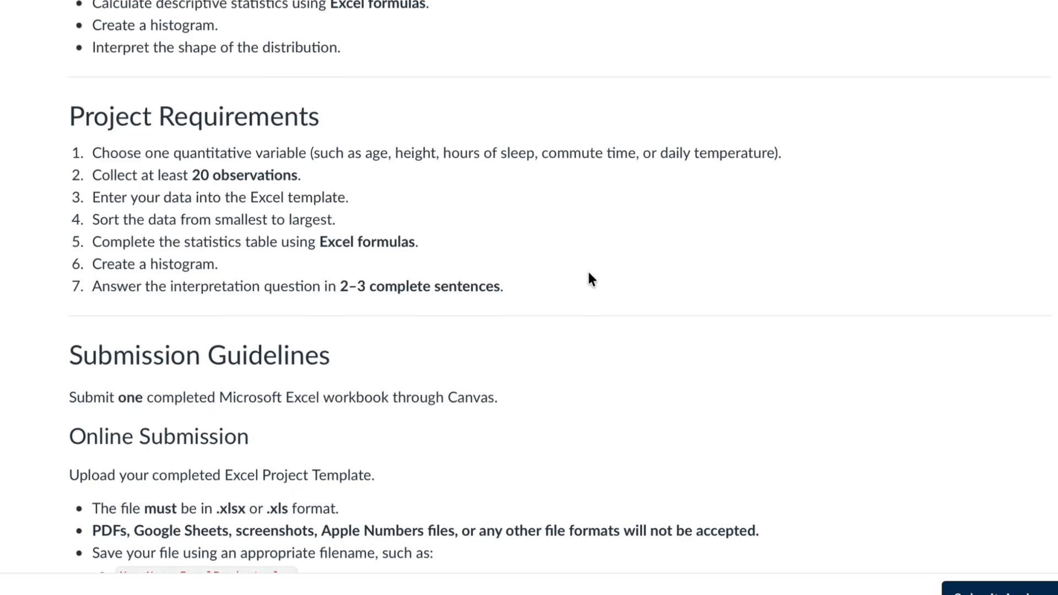
Review the project requirements list, highlighting the example quantitative variables and the observation count
left_click_drag(172, 124, 310, 124)
left_click_drag(193, 147, 690, 114)
left_click(312, 142)
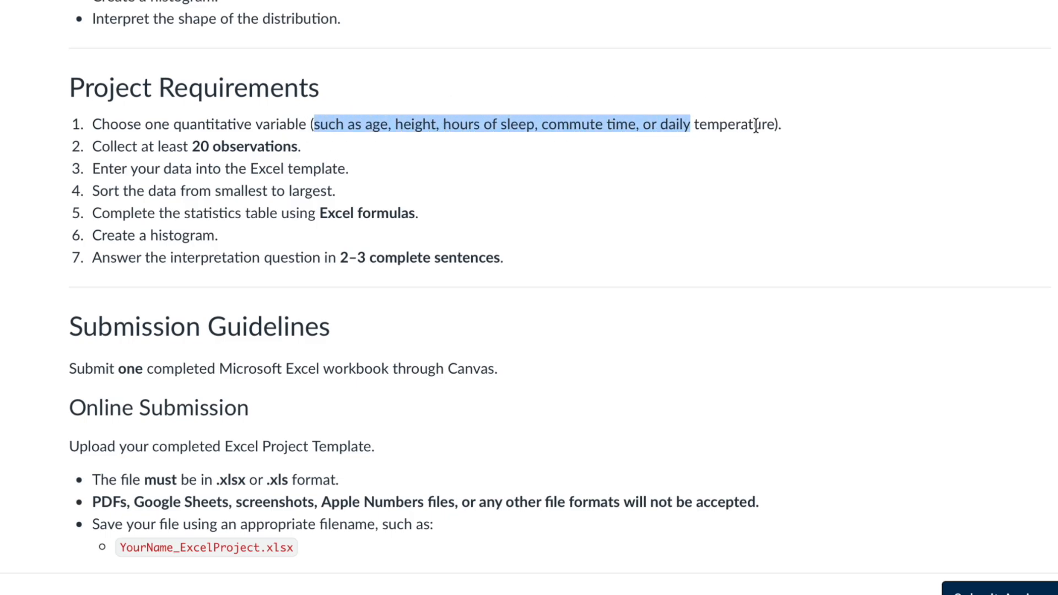
left_click(441, 174)
left_click_drag(312, 123, 784, 126)
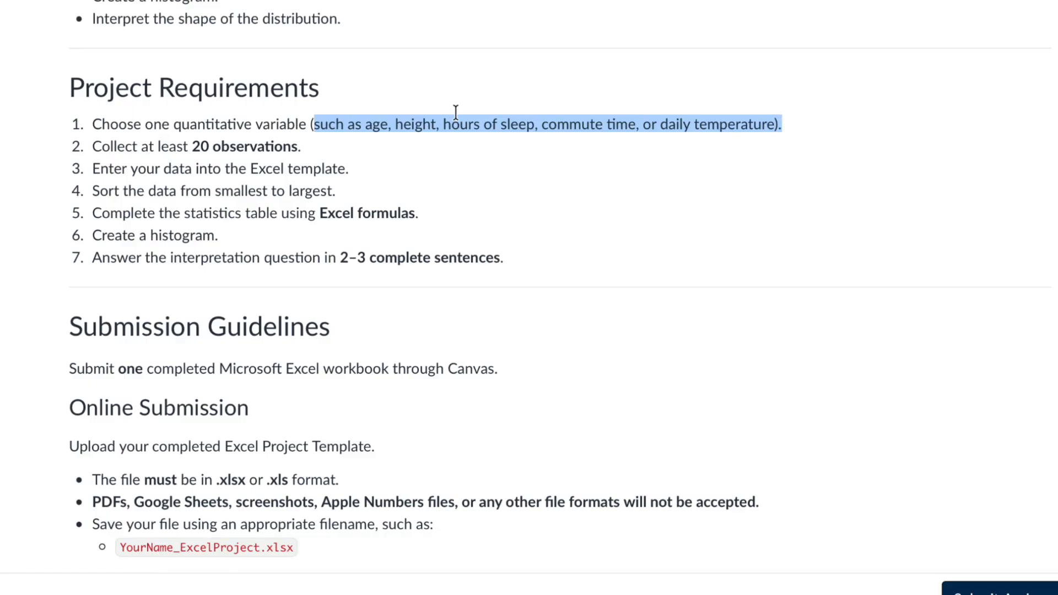
left_click_drag(191, 147, 302, 145)
left_click(482, 179)
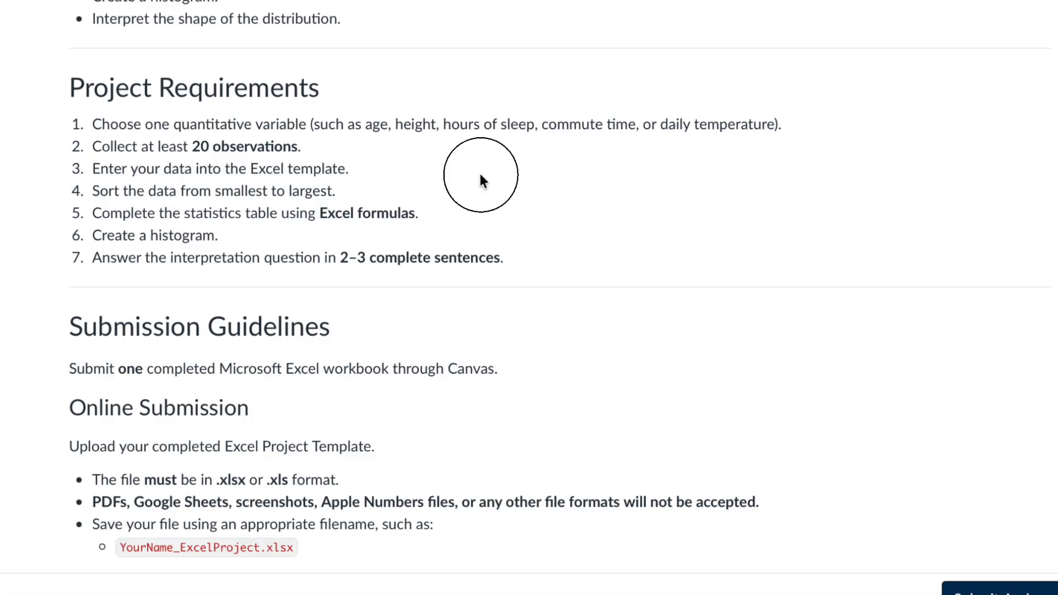
Download the Excel Project Template (.xlsx) from the Before You Begin section and open it
scroll(482, 179, "up", 10)
left_click(414, 318)
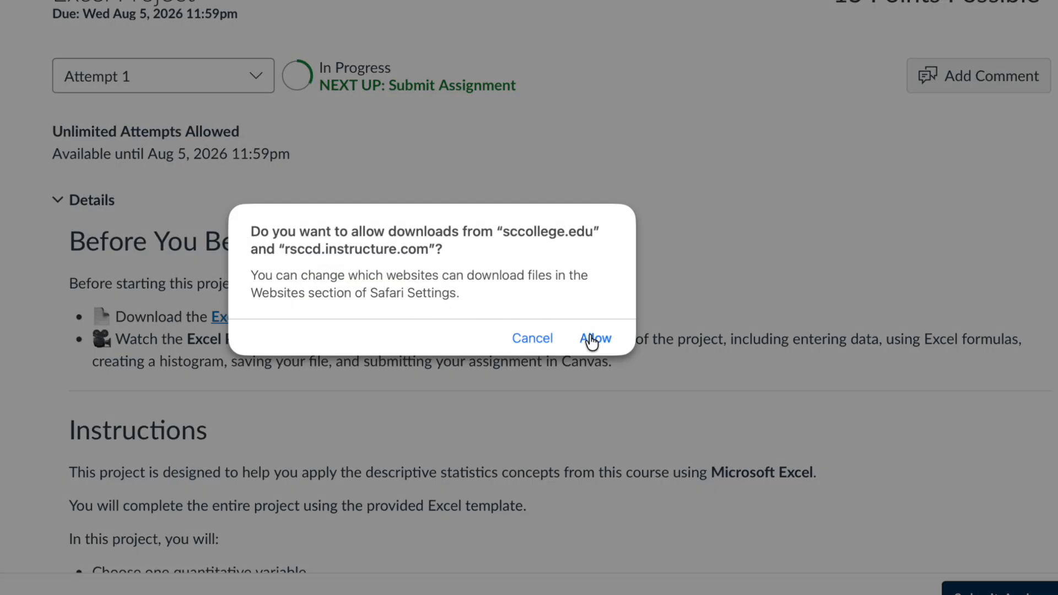
left_click(595, 338)
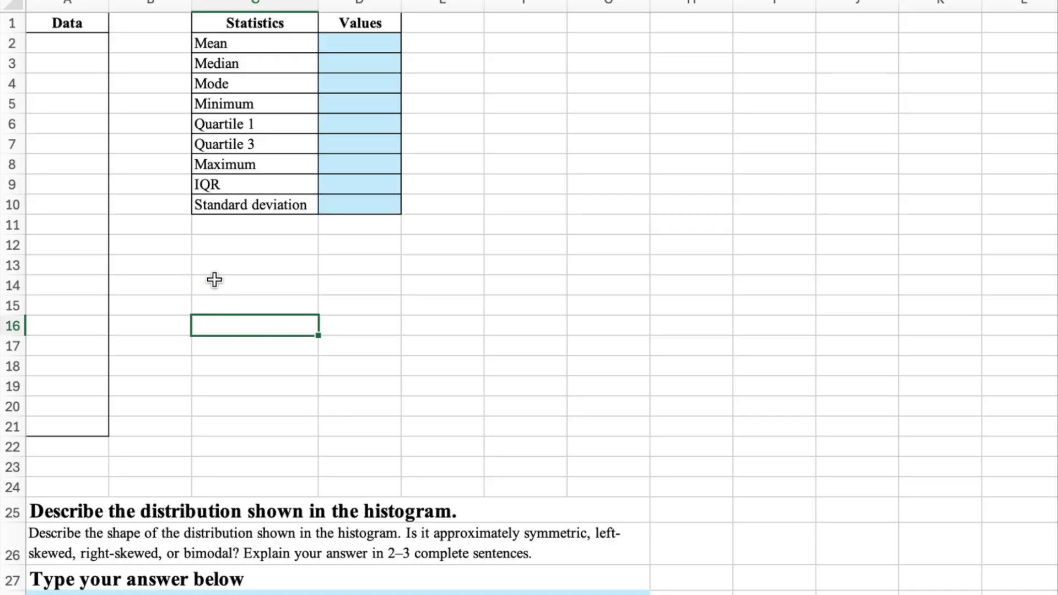
Paste the collected data values into the Data column starting at A2 and rename its header as Age
left_click(81, 48)
key("super+v")
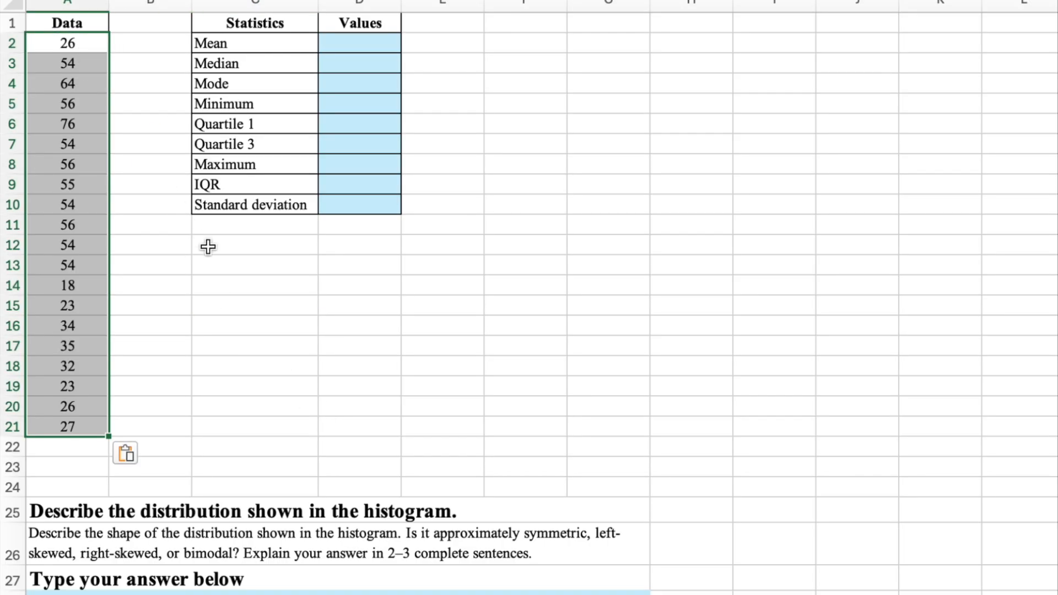
left_click(208, 245)
left_click(87, 23)
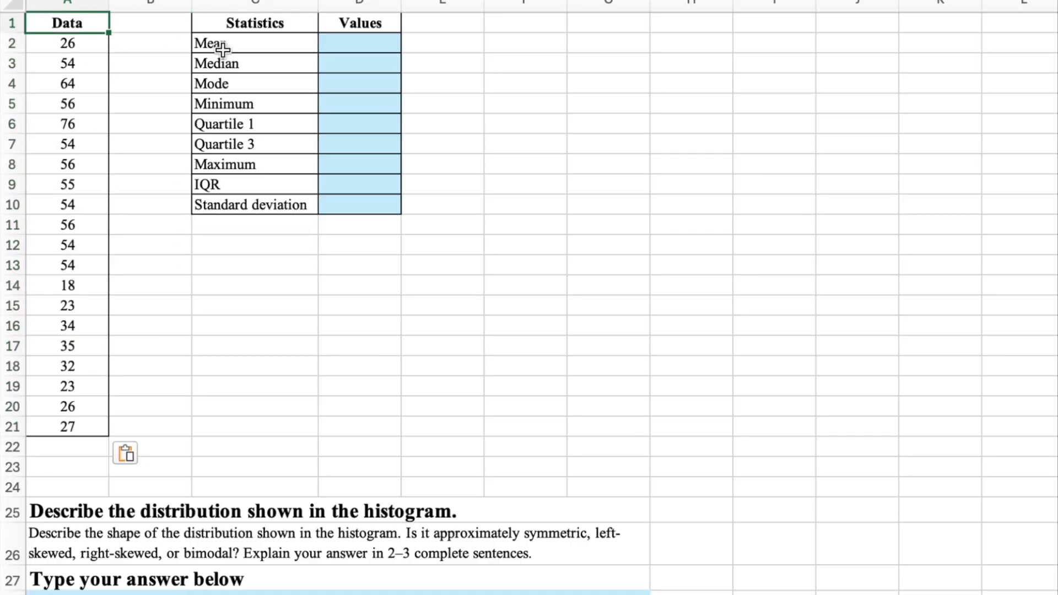
type("Age")
key("Return")
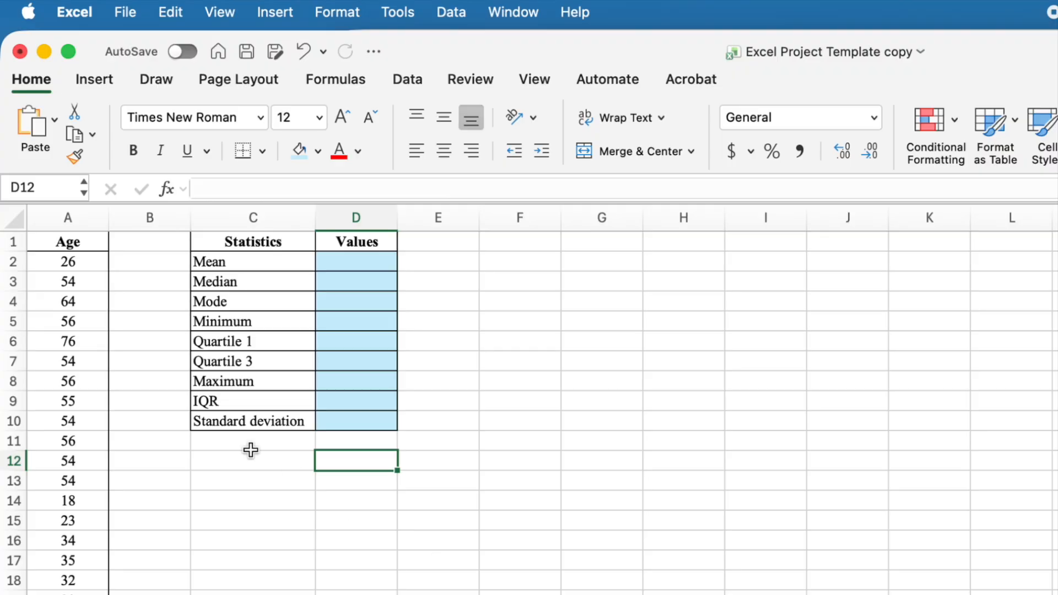
Sort the age values in A2:A21 by Age from smallest to largest
left_click_drag(87, 264, 64, 594)
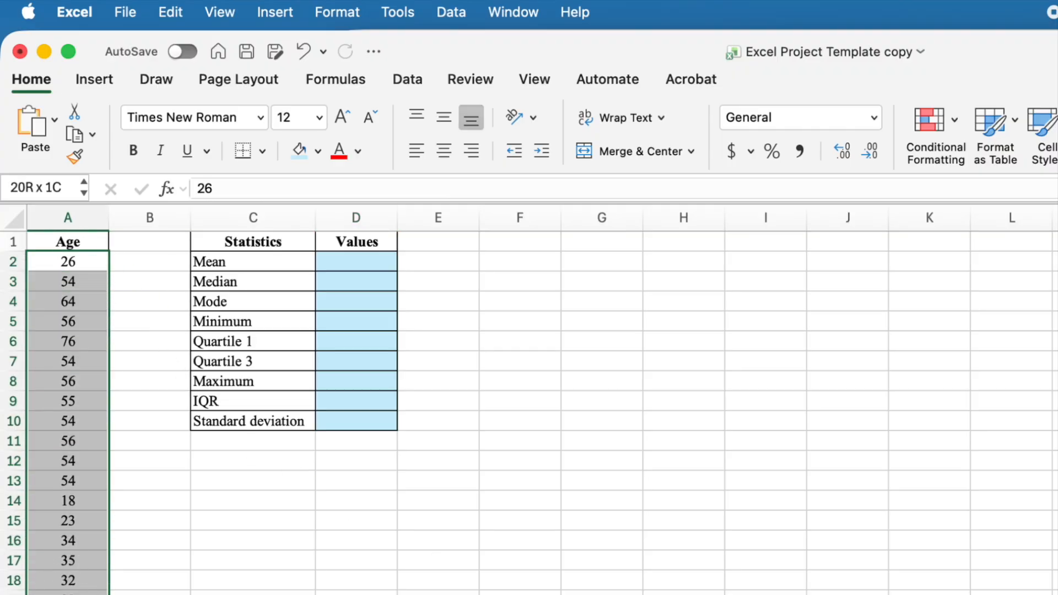
left_click(445, 13)
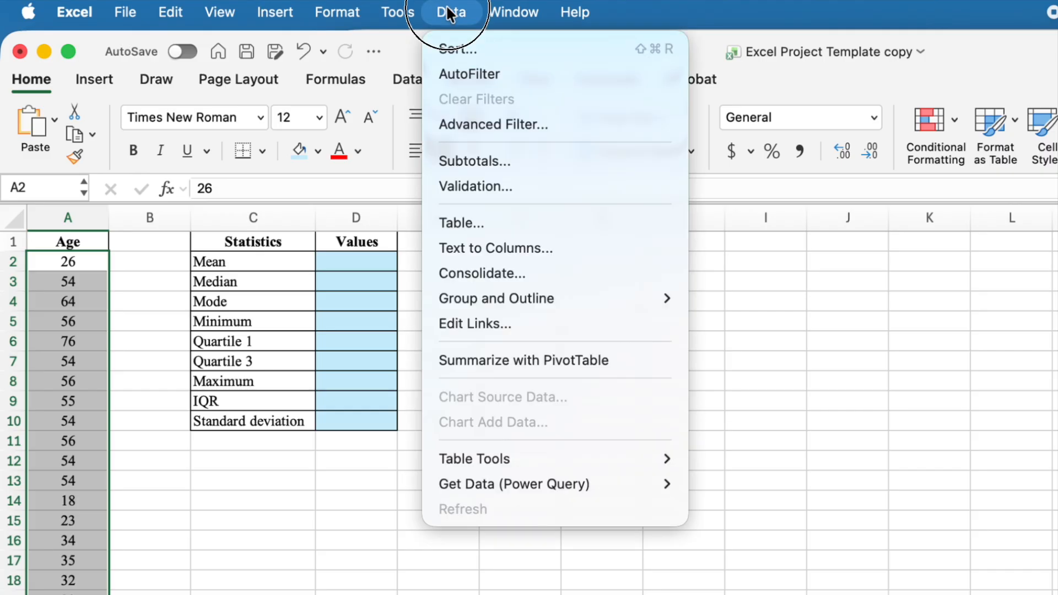
left_click(460, 48)
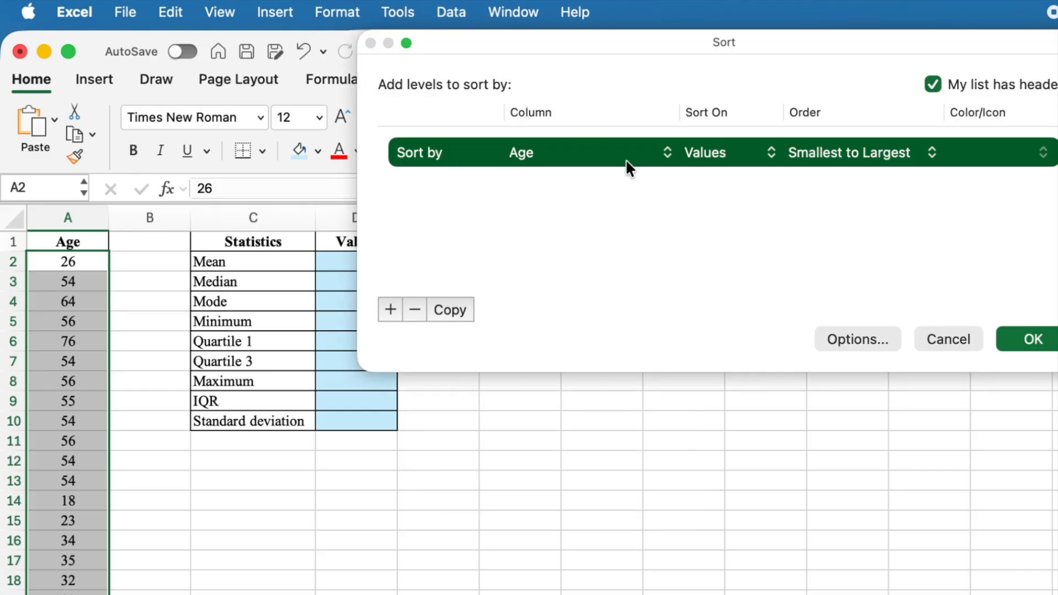
left_click(880, 151)
left_click(881, 151)
left_click(1034, 344)
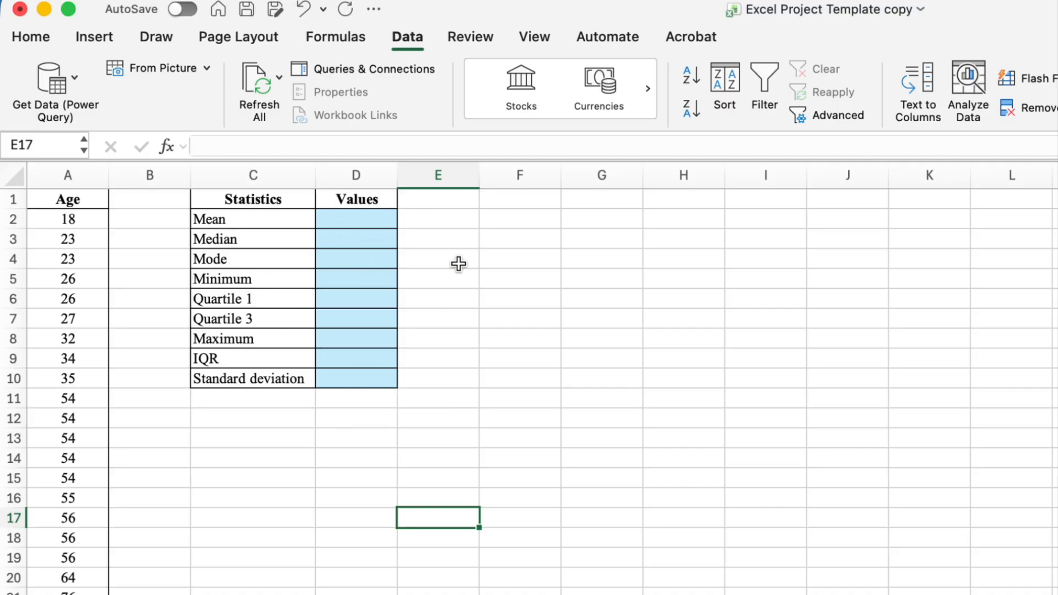
left_click(363, 216)
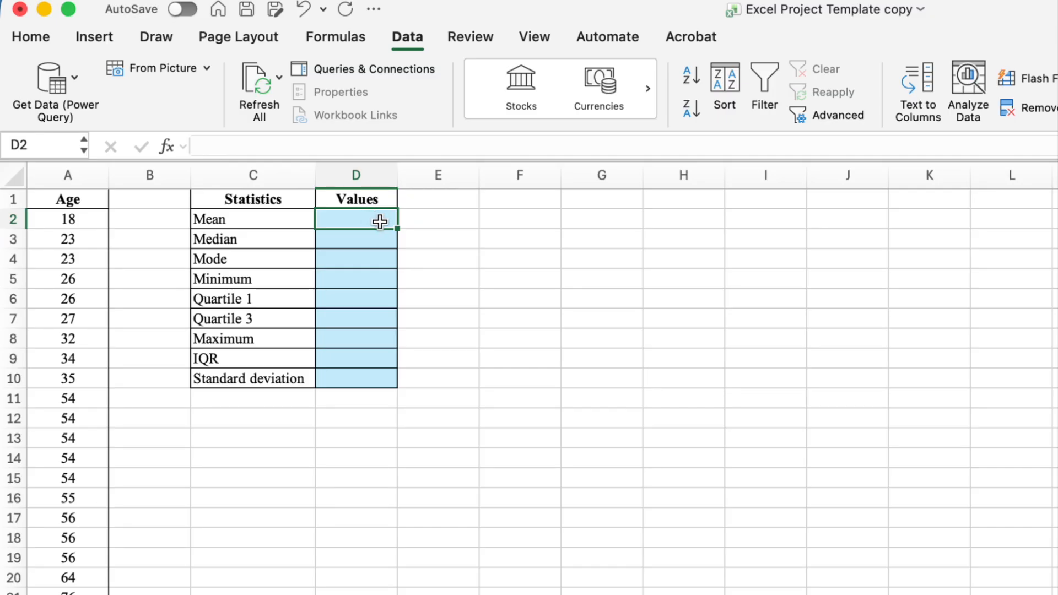
key("Return")
key("Return")
key("Return")
key("Return")
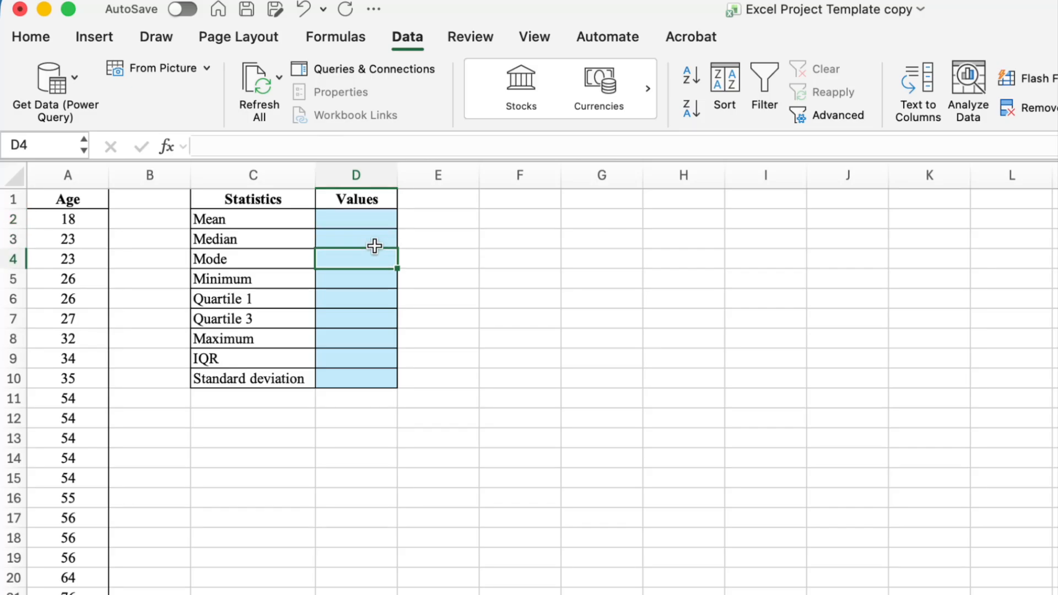
key("Return")
key("Return")
key("Return")
key("Return")
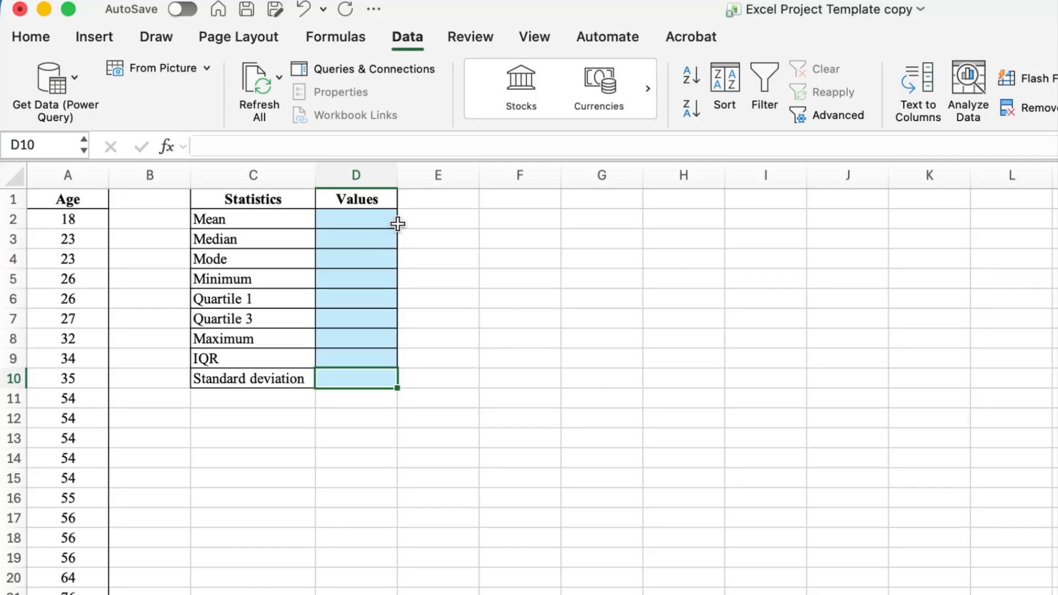
Calculate the mean in D2 with an AVERAGE formula over A2:A21
left_click(369, 218)
type("=aver")
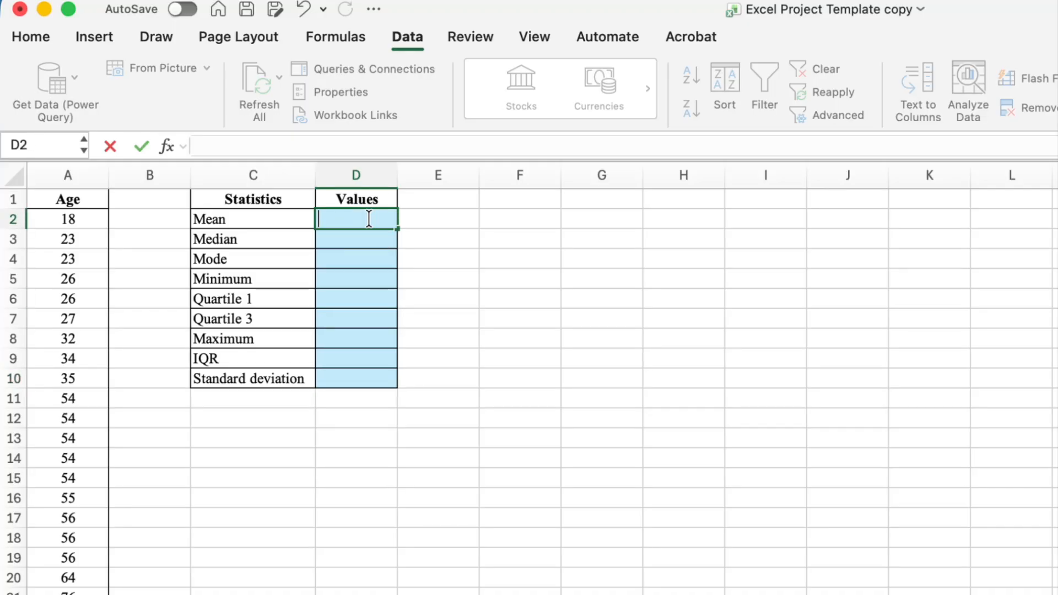
left_click(380, 257)
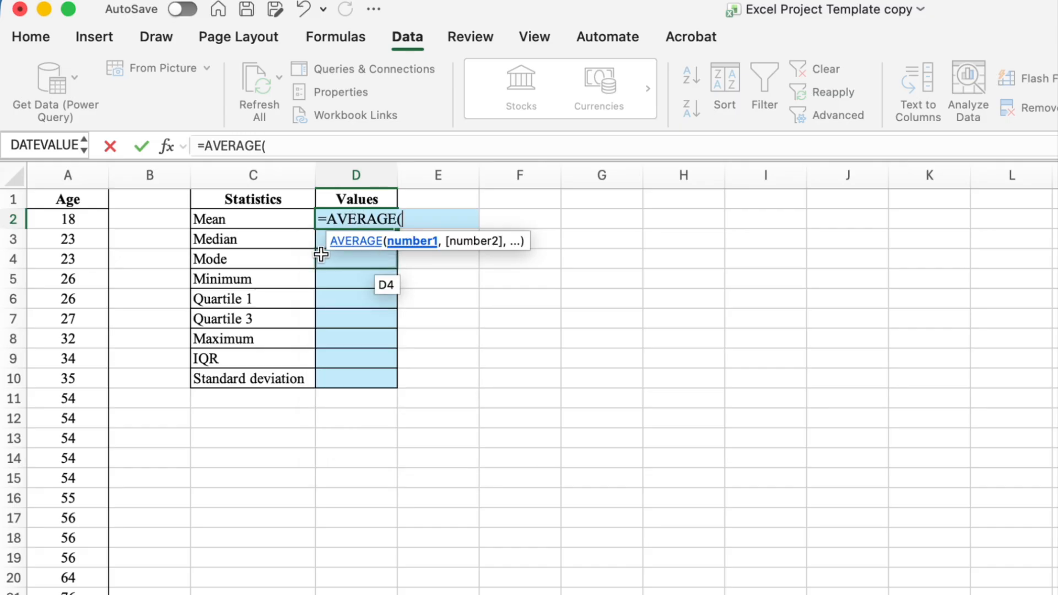
left_click_drag(53, 219, 68, 593)
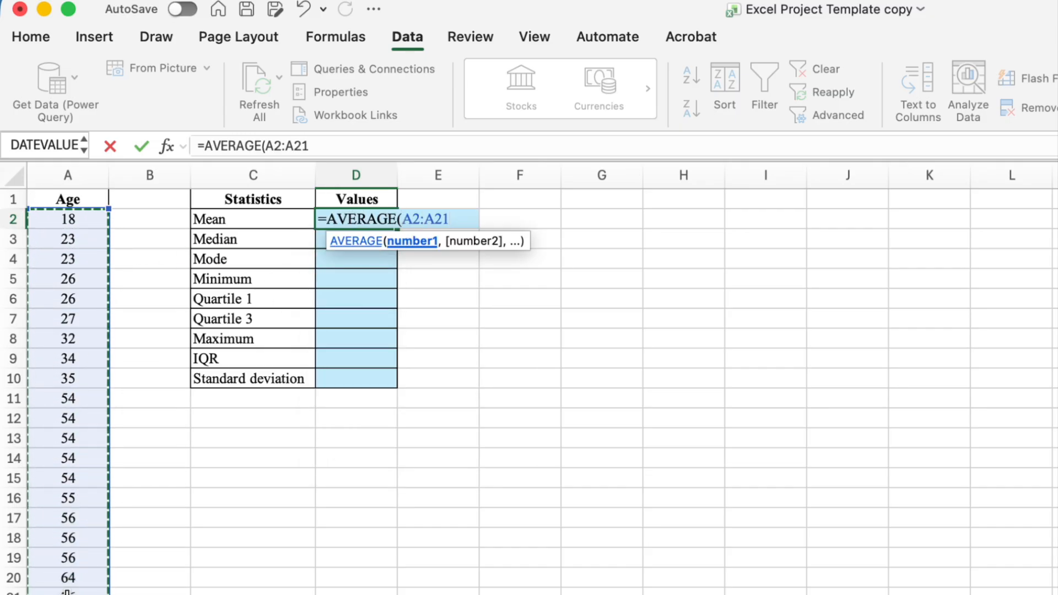
key("Return")
Calculate the median in D3 with a MEDIAN formula over A2:A21
type("=me")
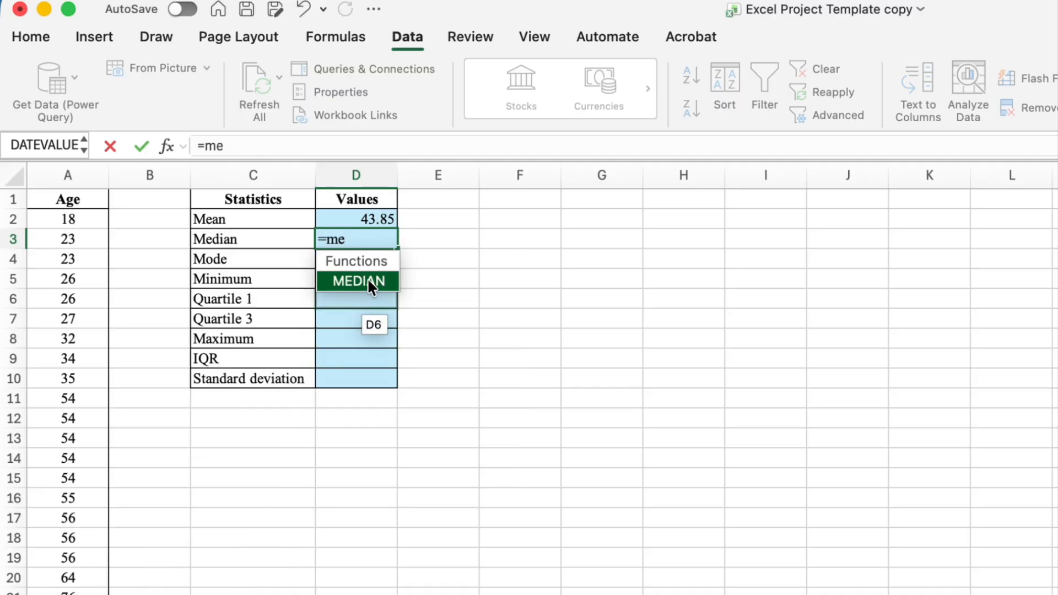
left_click(368, 280)
left_click_drag(69, 219, 63, 591)
key("Return")
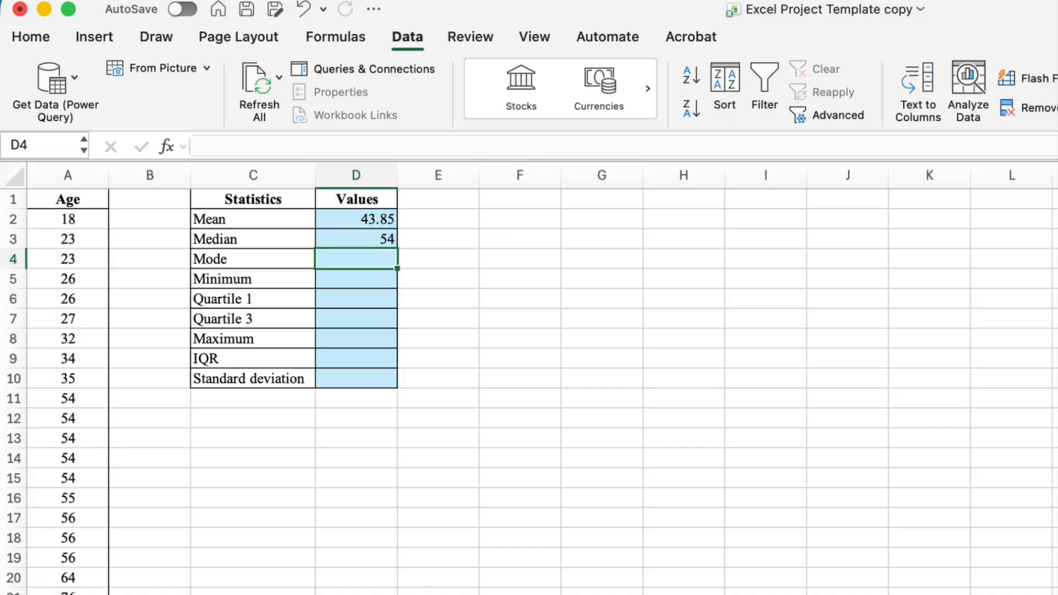
Calculate the mode in D4 with a MODE.SNGL formula over A2:A21
type("=mod")
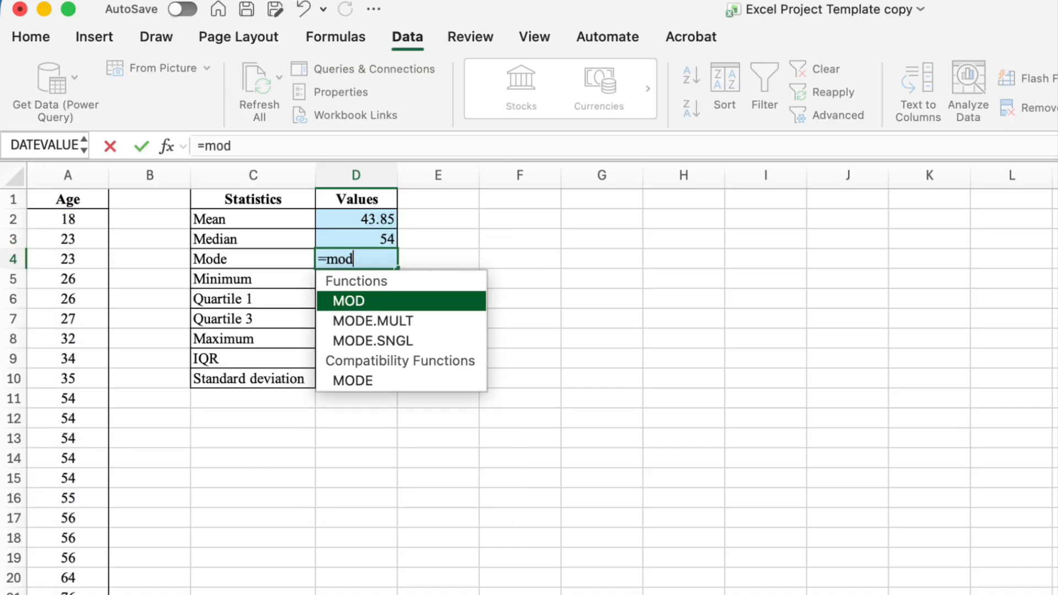
double_click(373, 340)
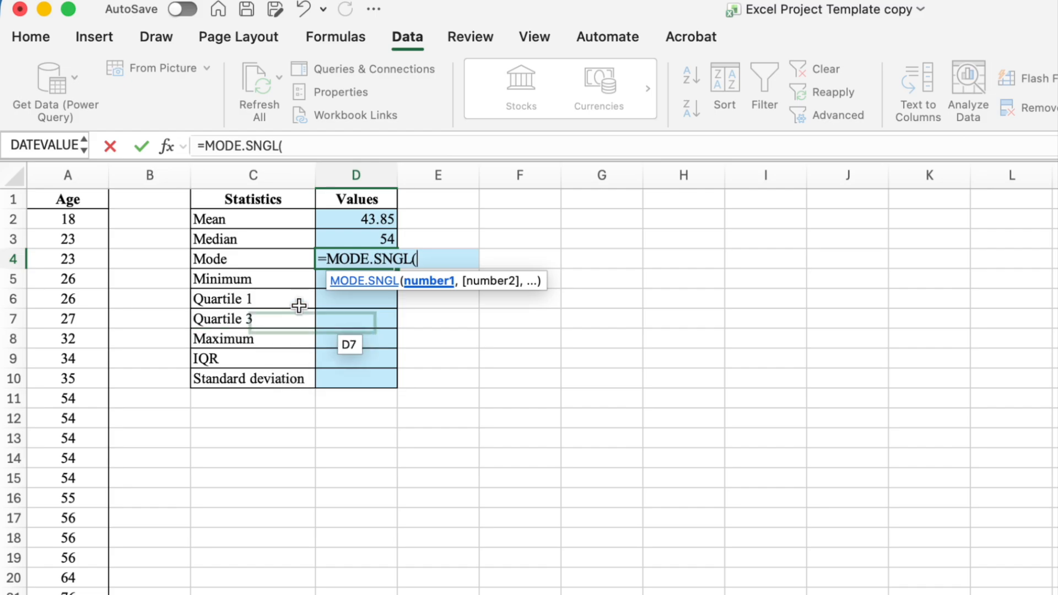
left_click_drag(76, 225, 70, 591)
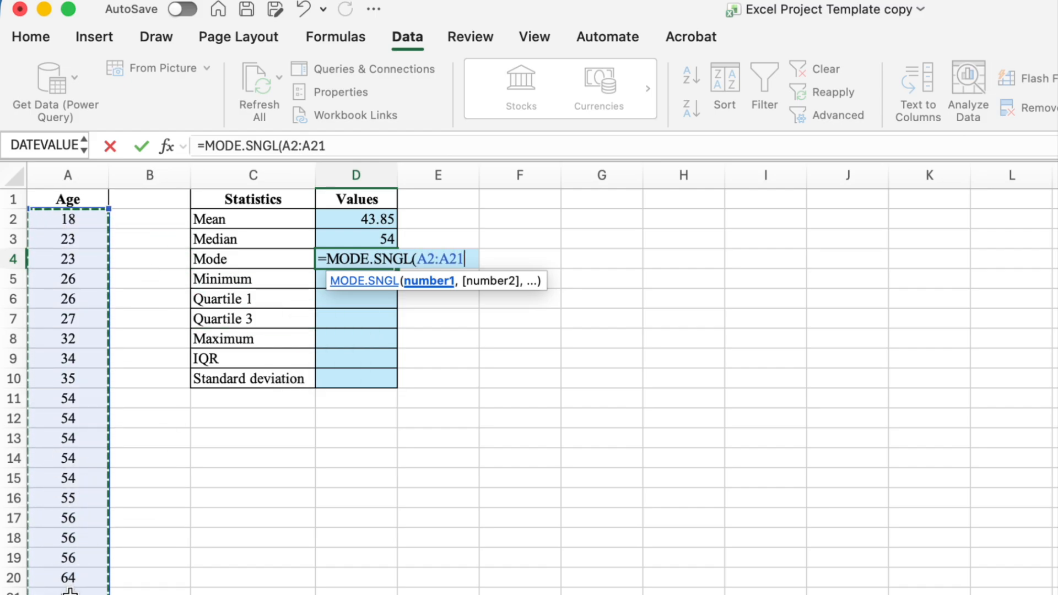
type(")")
key("Return")
Calculate the minimum in D5 with a MIN formula over A2:A21
type("=")
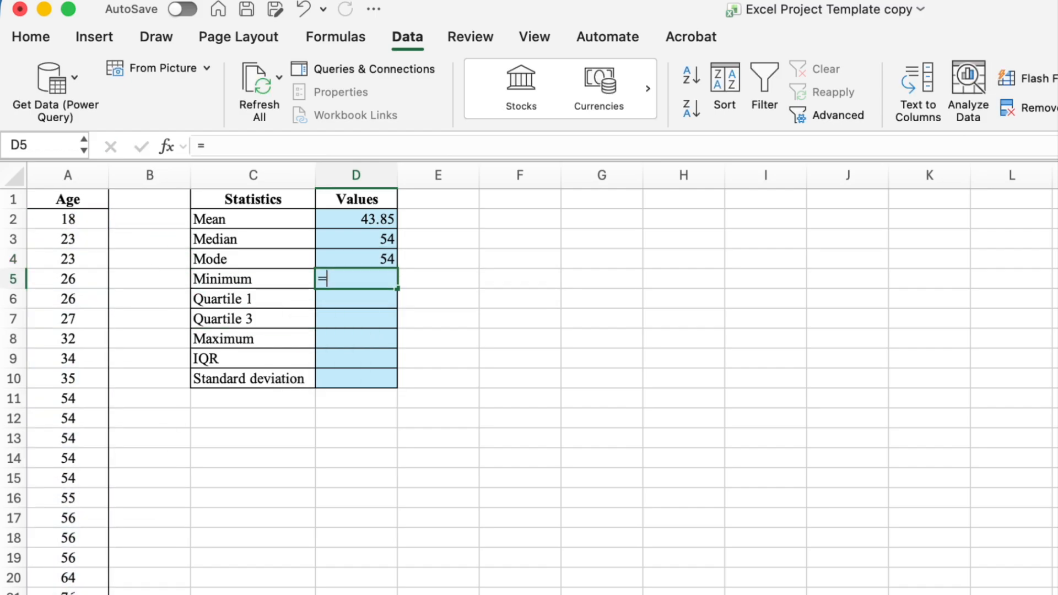
type("min(")
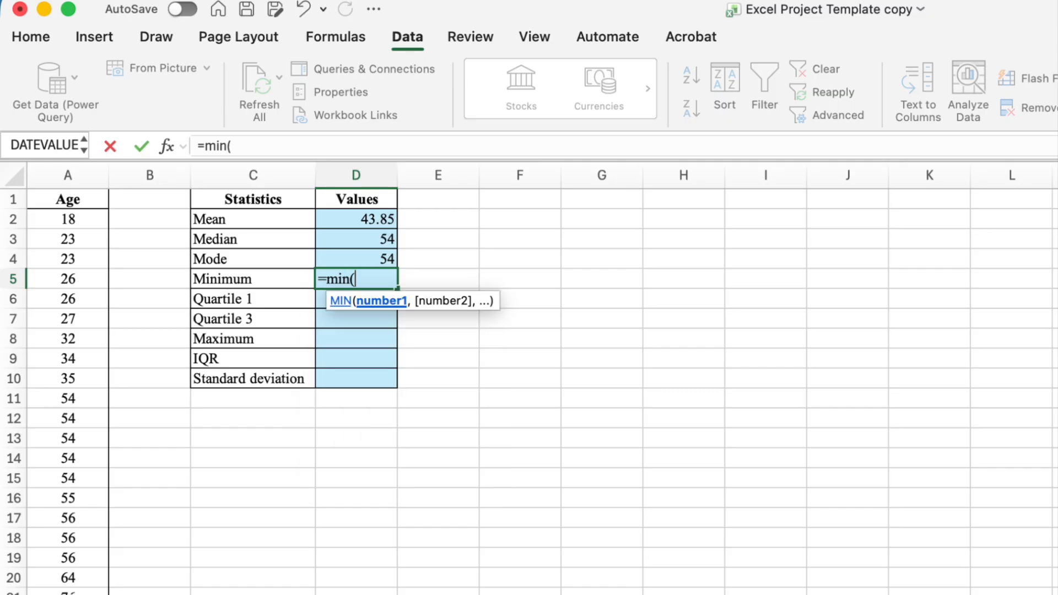
left_click_drag(82, 219, 75, 591)
type(")")
key("Return")
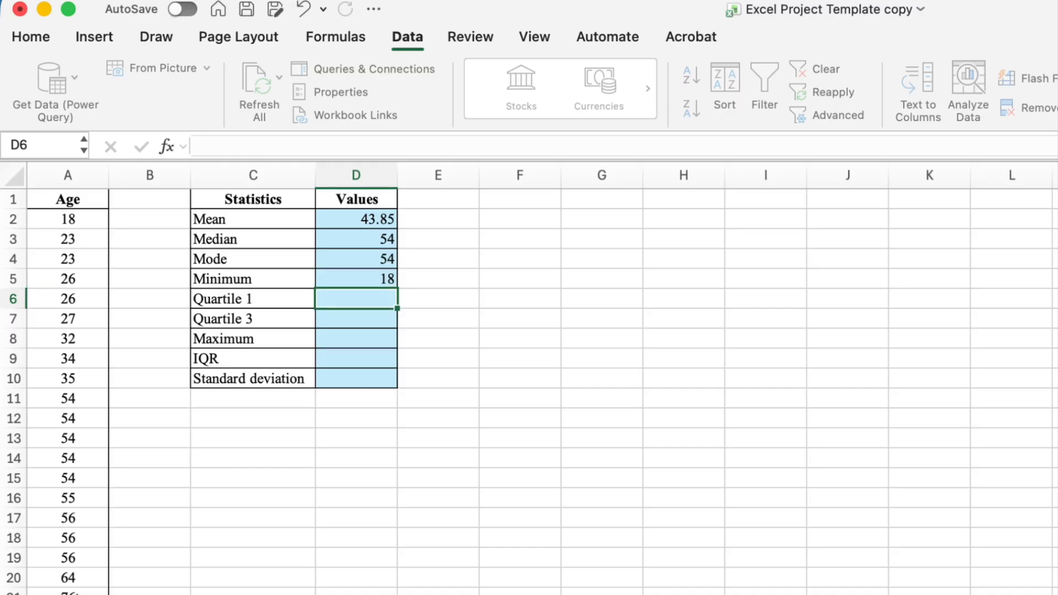
Calculate the first quartile in D6 with a QUARTILE.INC formula over A2:A21 and quart 1
type("=qua")
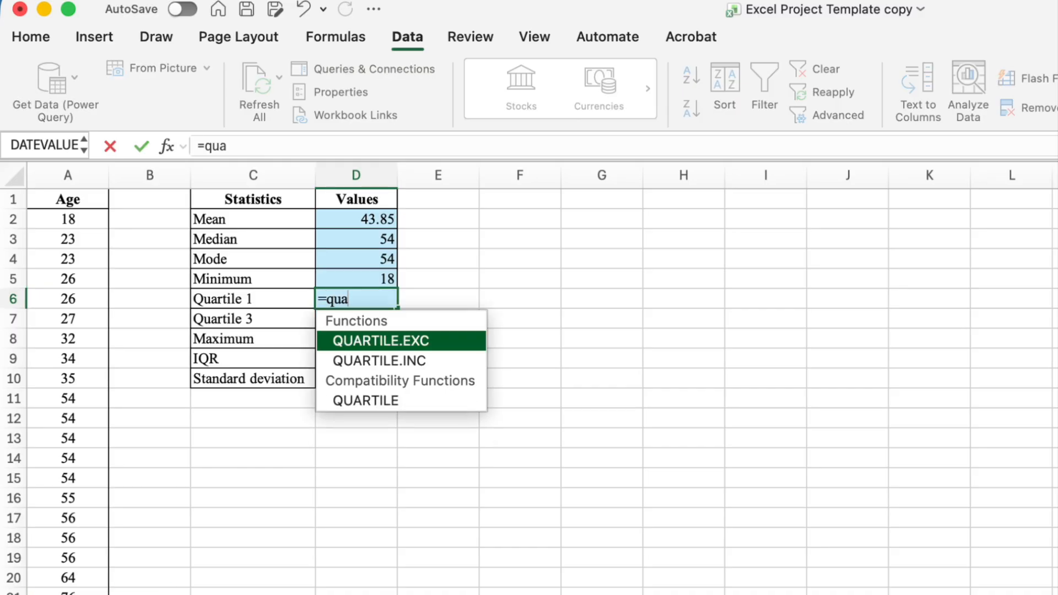
double_click(393, 361)
left_click_drag(77, 218, 72, 588)
type(",")
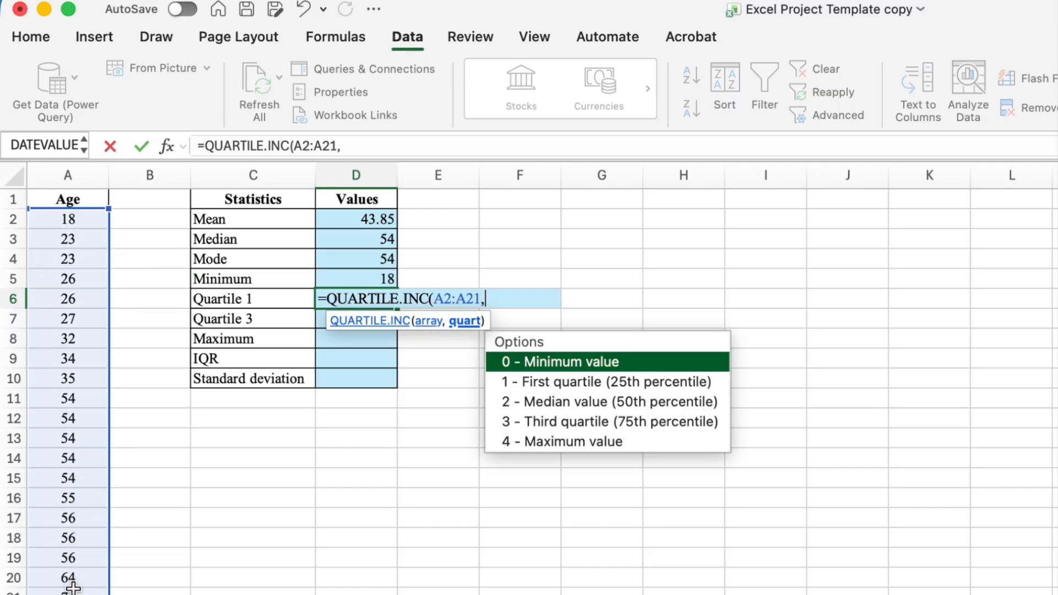
type("1)")
key("Return")
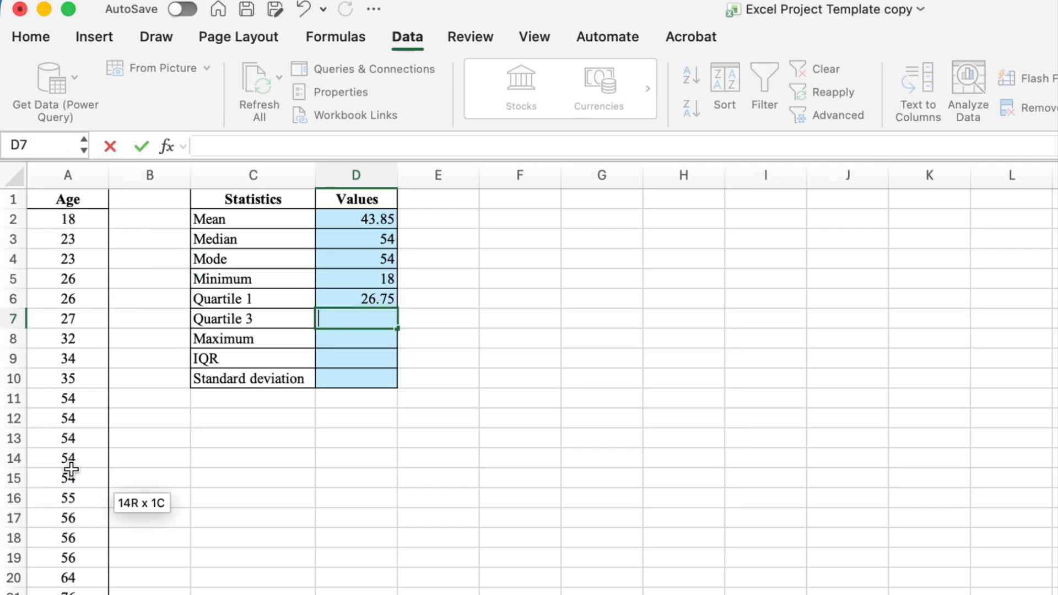
Calculate the third quartile in D7 with a QUARTILE.INC formula over A2:A21 and quart 3
type("=qua")
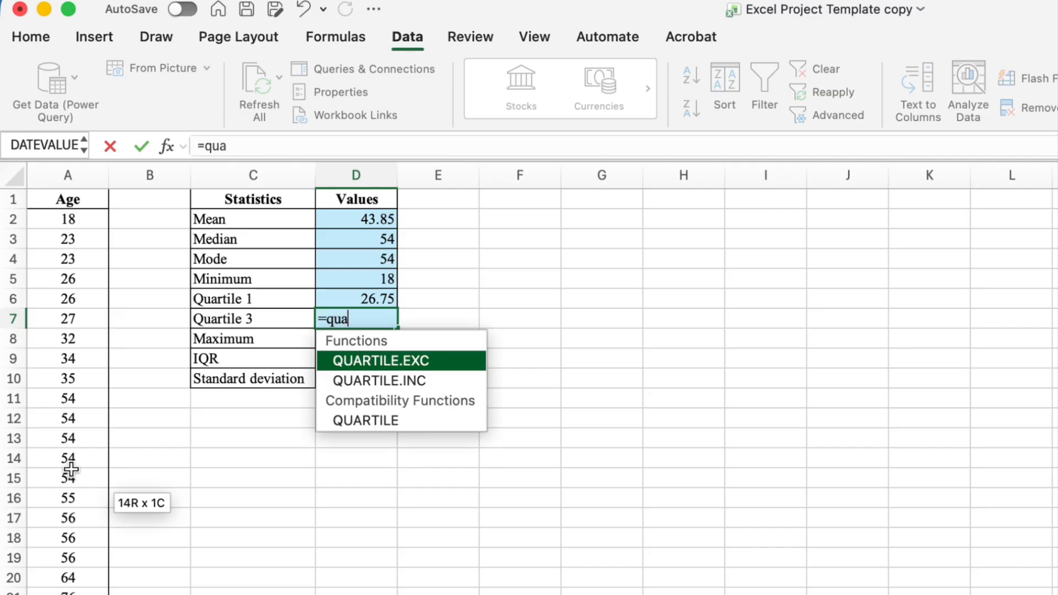
double_click(366, 380)
left_click_drag(91, 222, 71, 592)
type(",3)")
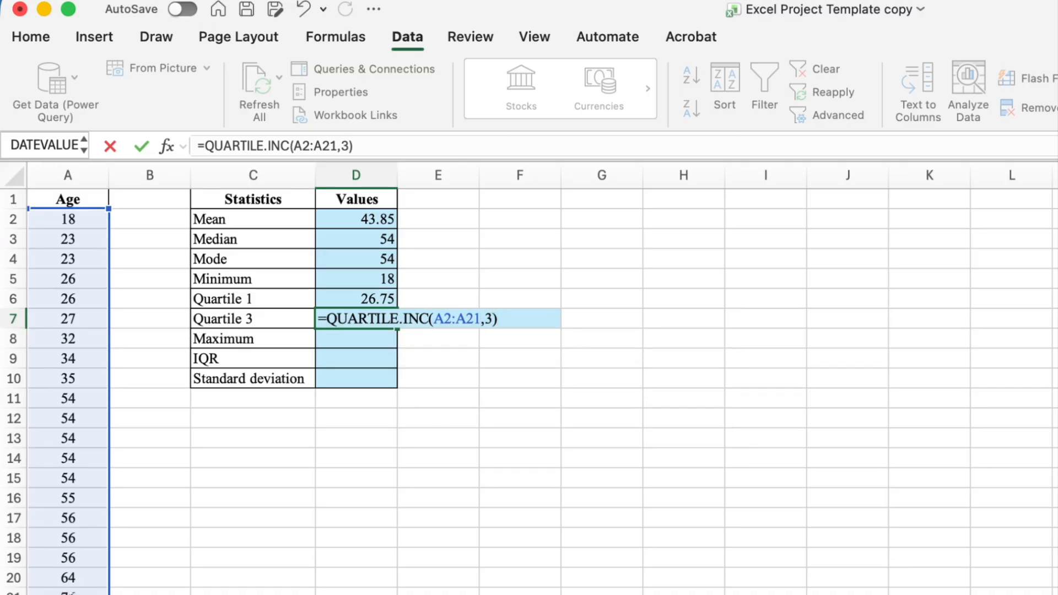
key("Return")
Calculate the maximum in D8 with a MAX formula over A2:A21
type("=ma")
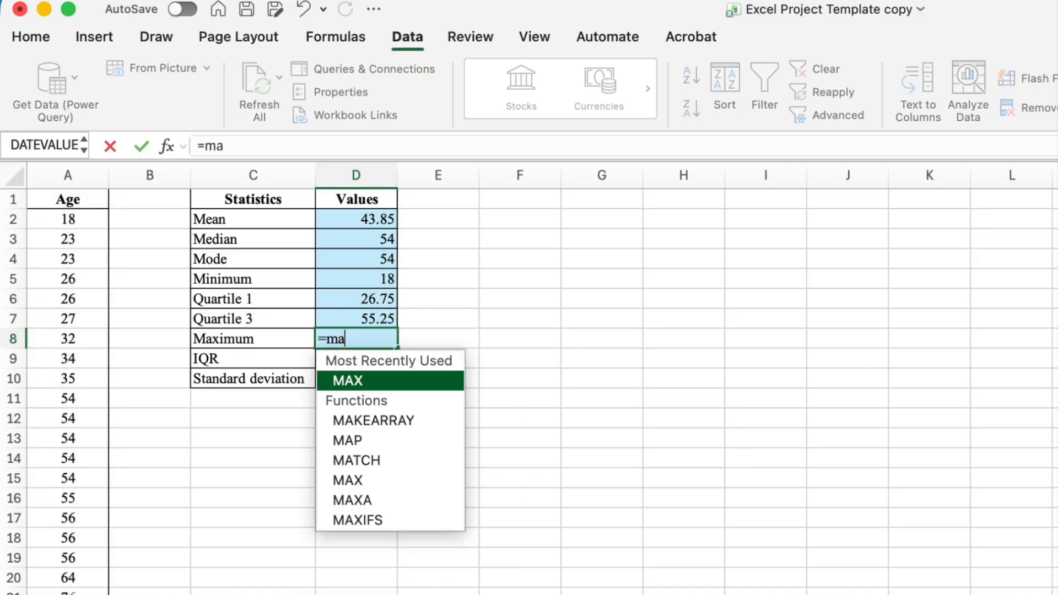
double_click(347, 382)
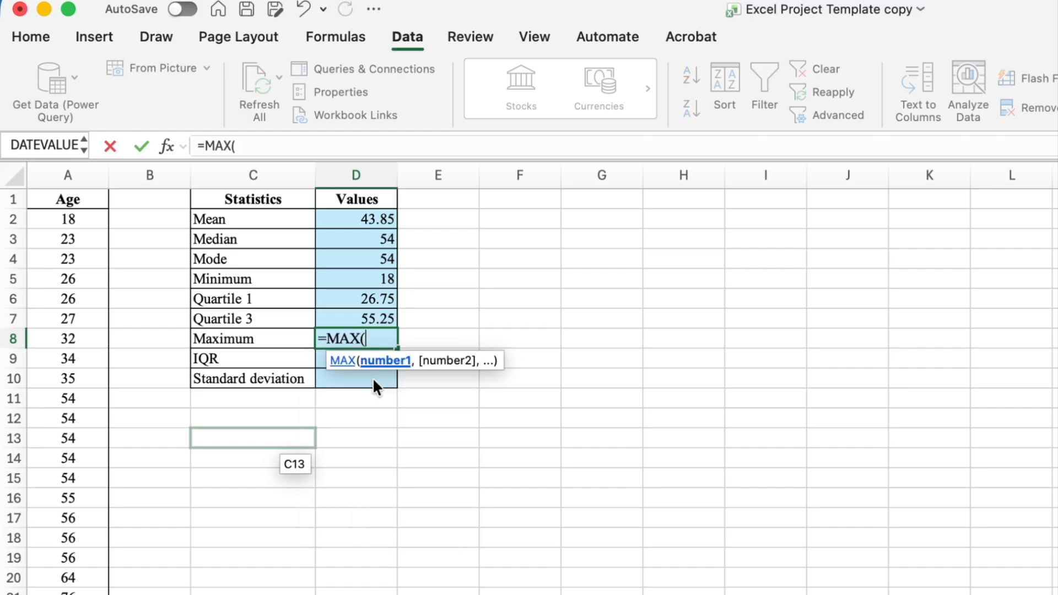
left_click_drag(59, 224, 58, 591)
type(")")
key("Return")
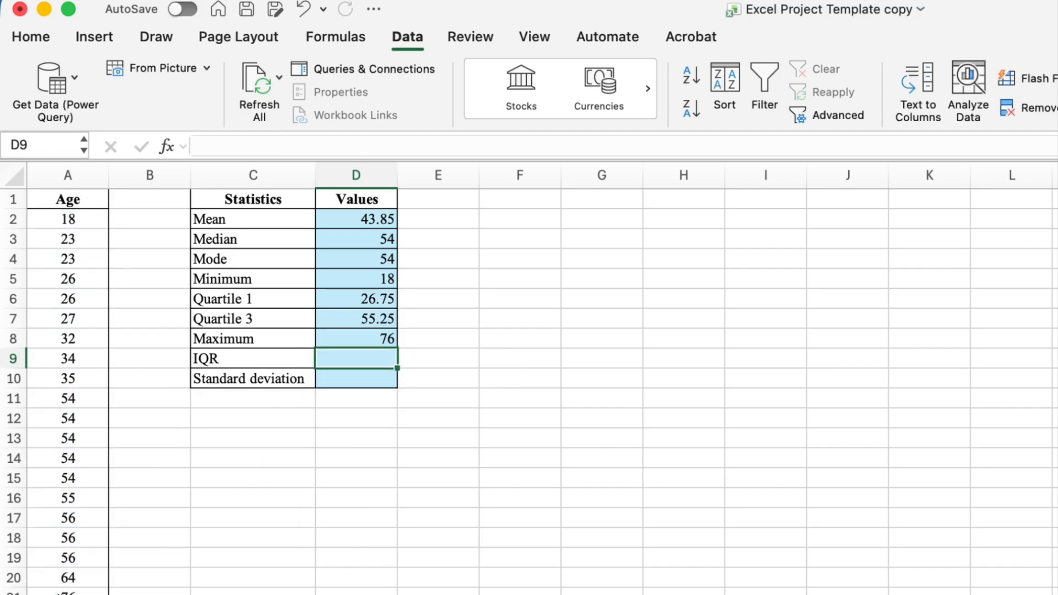
Calculate the IQR in D9 as the third quartile minus the first quartile, =D7-D6
type("=")
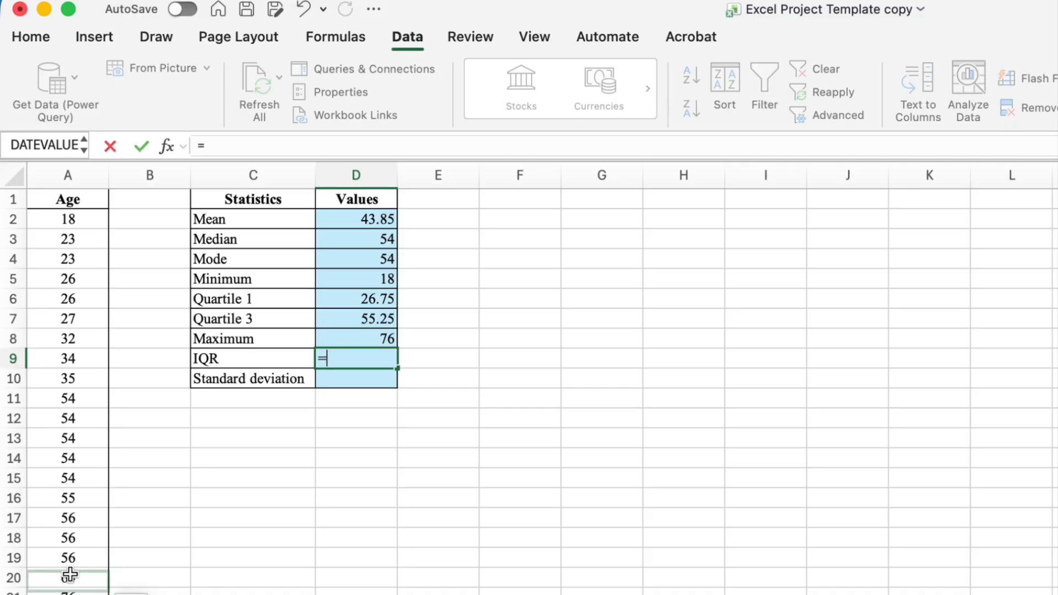
left_click(374, 318)
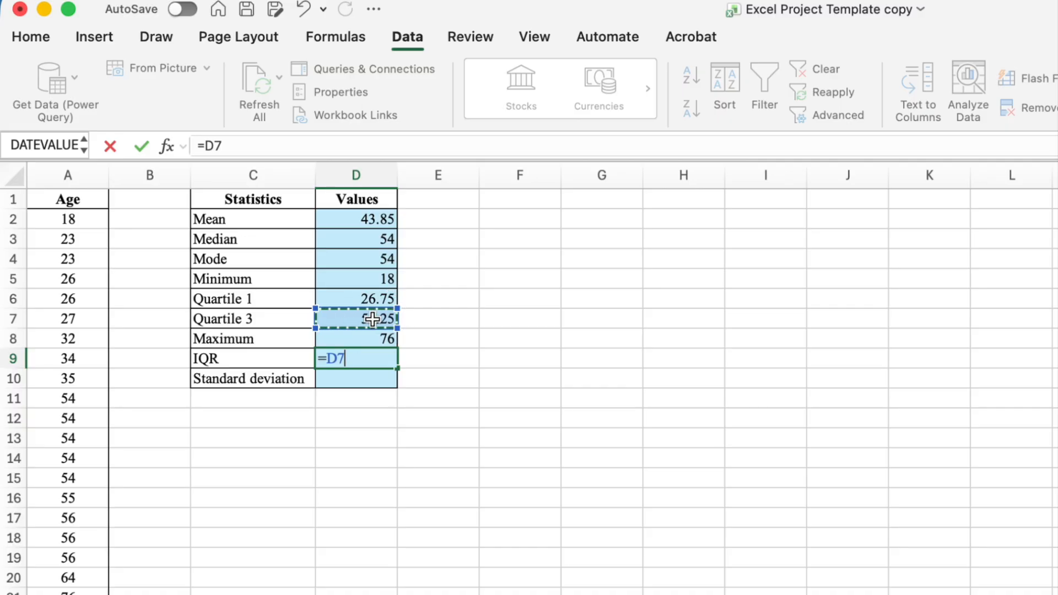
type("-")
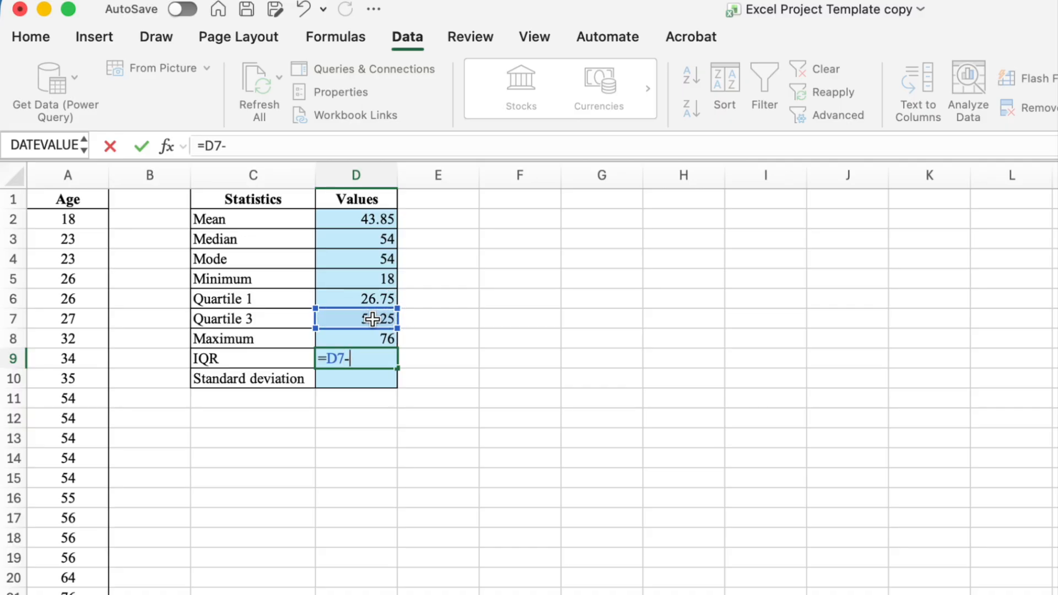
left_click(370, 297)
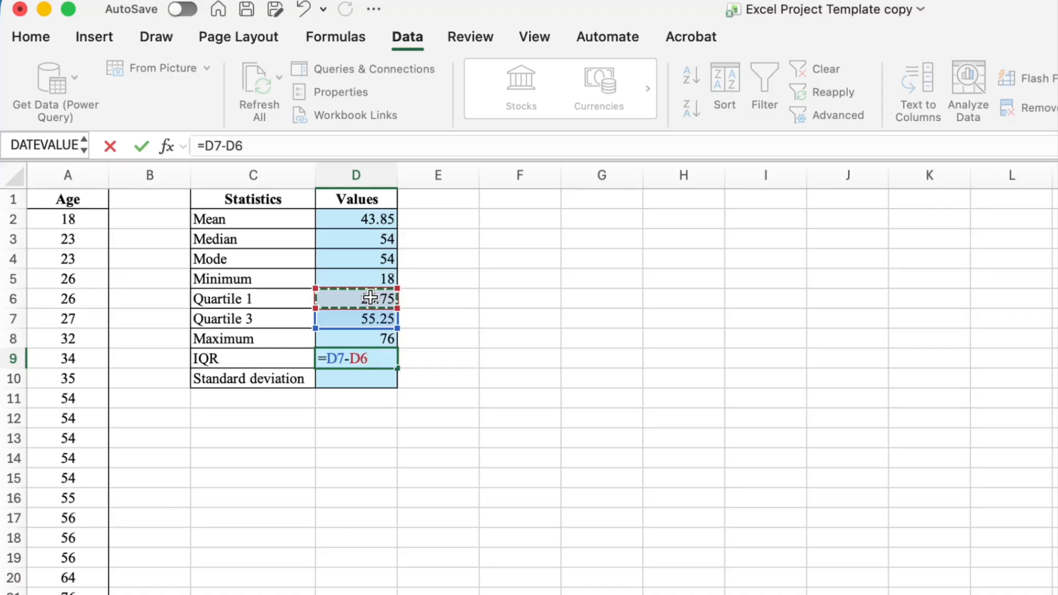
key("Return")
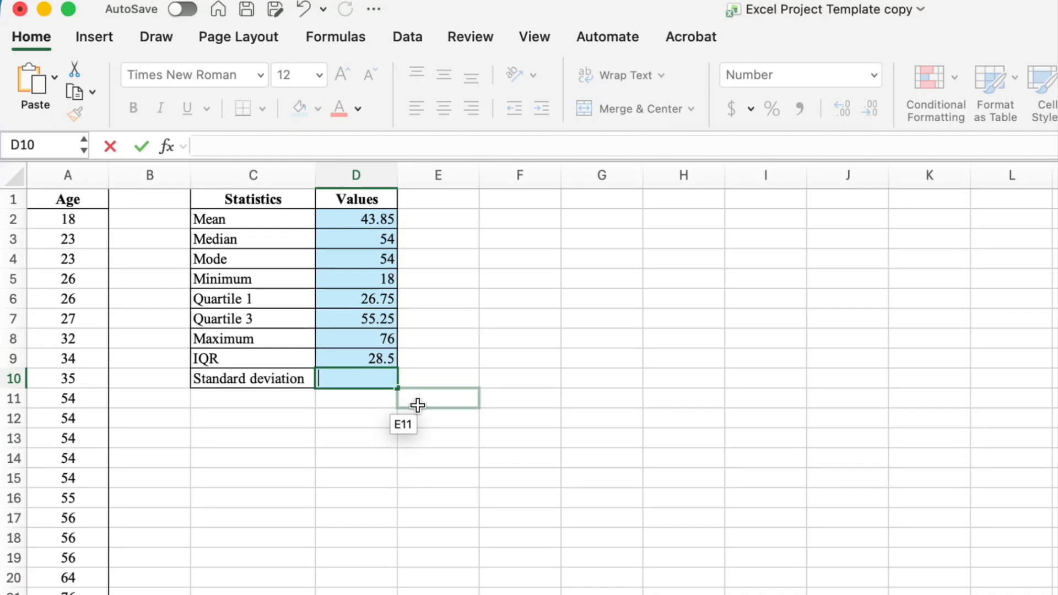
Calculate the standard deviation in D10 with a STDEV.S formula over A2:A21
type("=st")
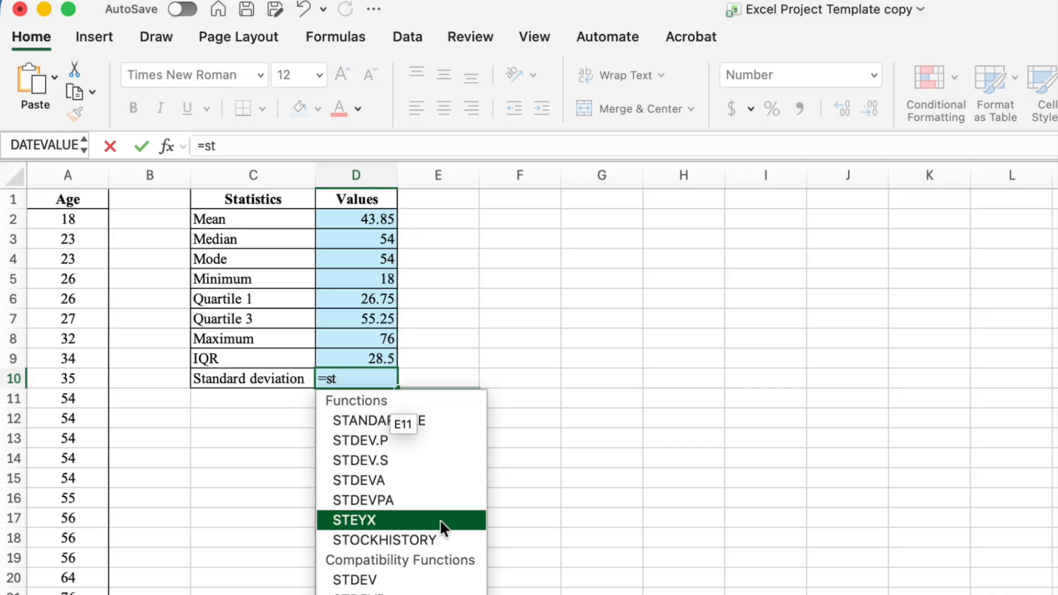
double_click(382, 459)
left_click_drag(90, 220, 78, 592)
type(")")
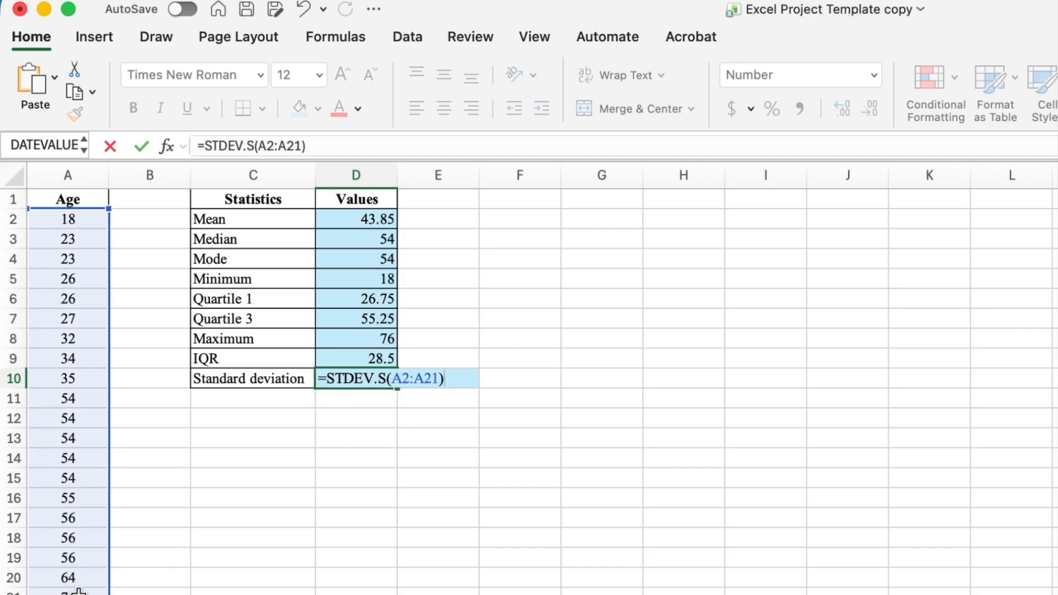
key("Return")
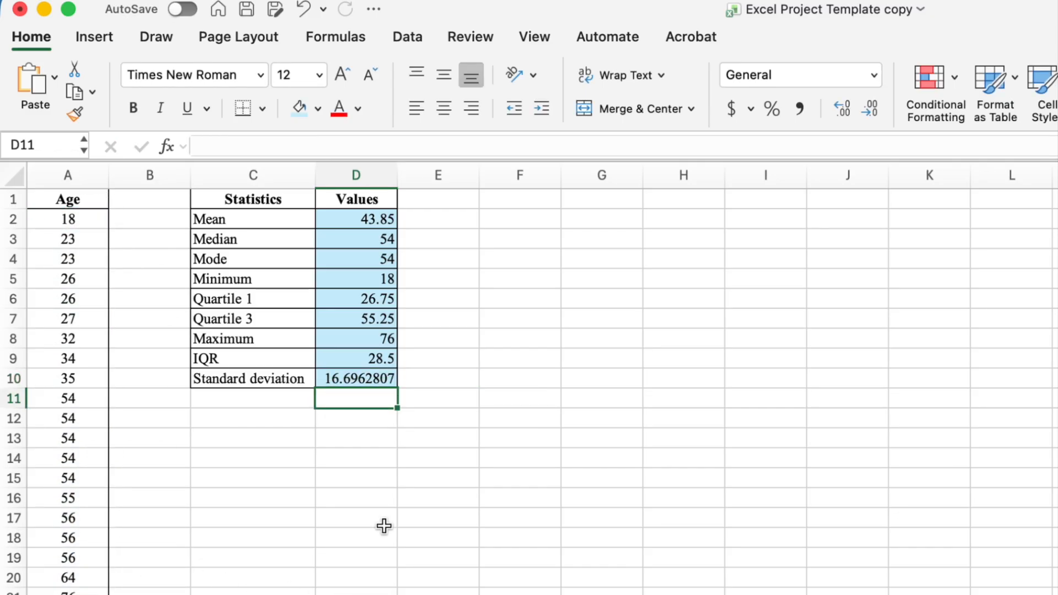
Reduce the standard deviation in D10 to two decimal places
left_click(389, 383)
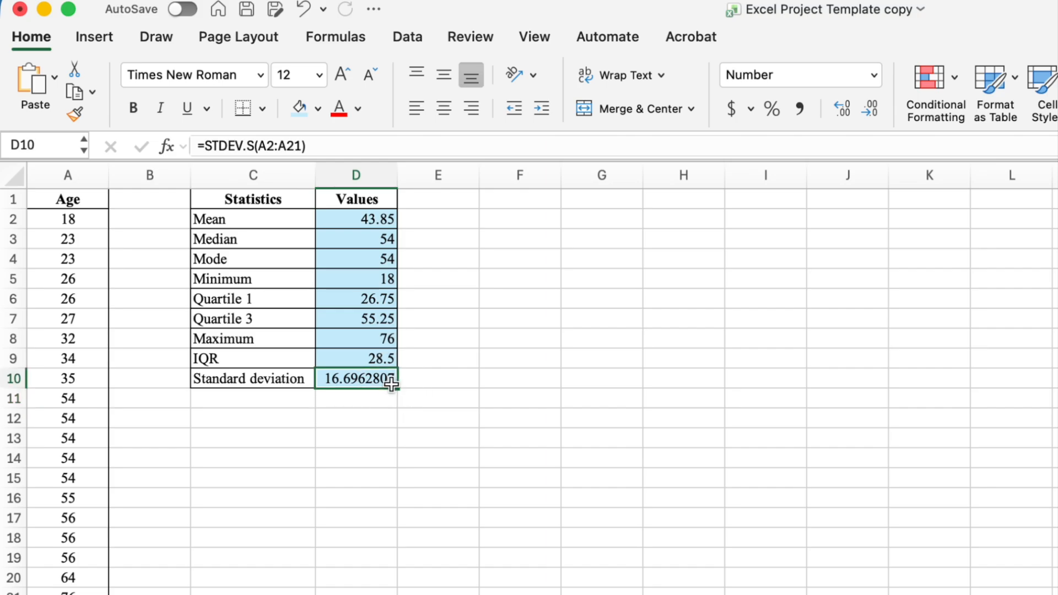
left_click(871, 110)
left_click(870, 109)
left_click(870, 109)
left_click(870, 109)
left_click(870, 108)
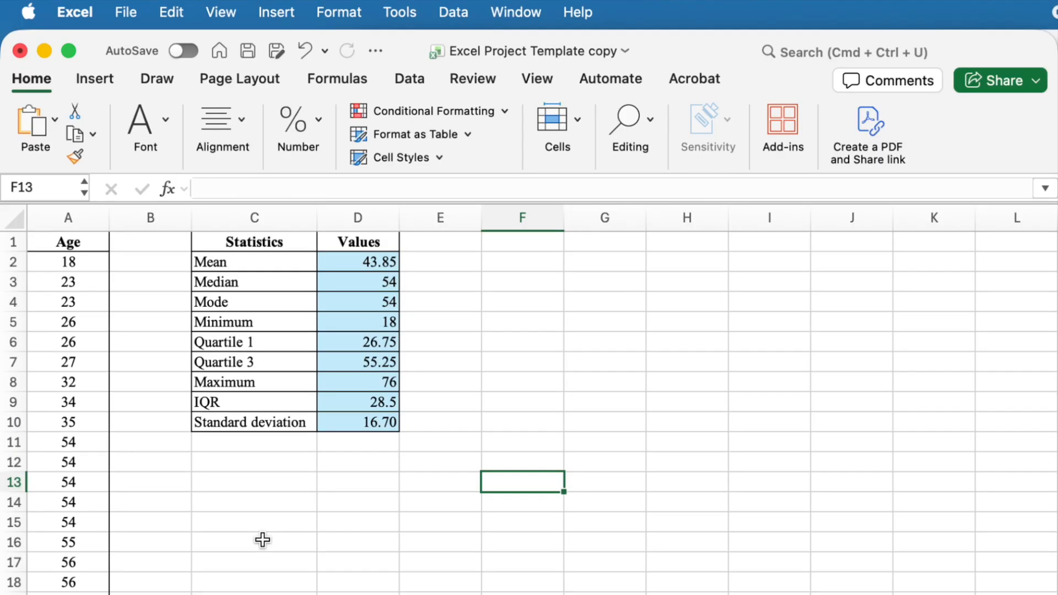
Insert a histogram chart of the age data in A2:A21
left_click_drag(90, 262, 88, 594)
left_click(280, 8)
mouse_move(303, 167)
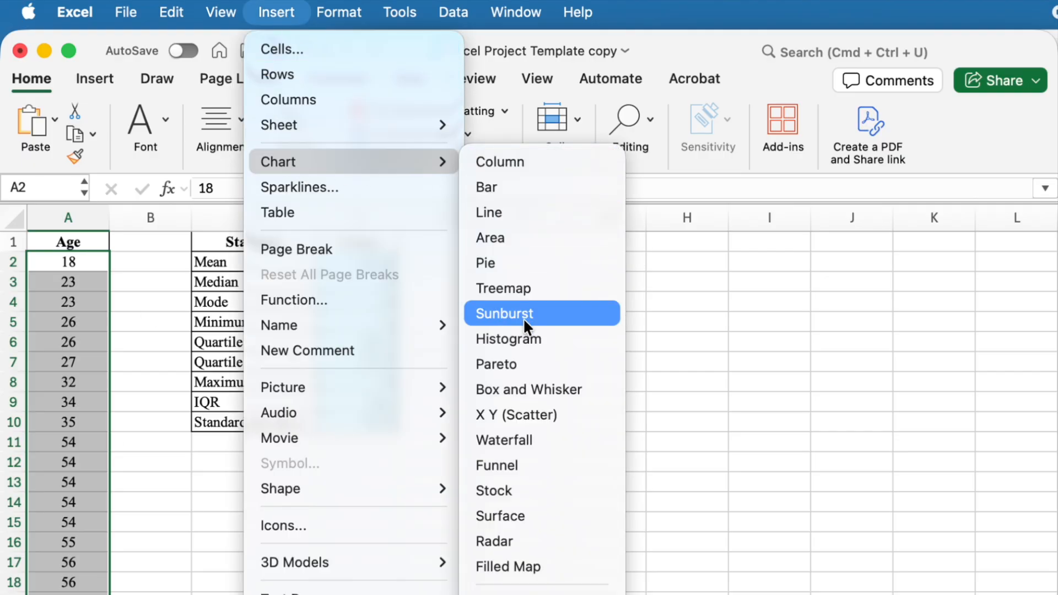
left_click(532, 338)
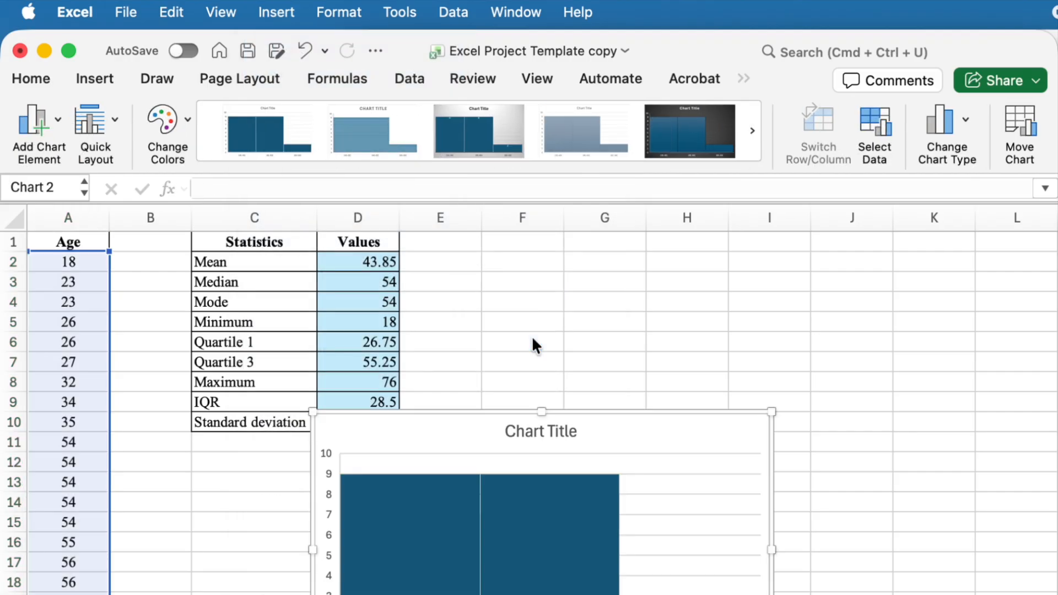
Move and resize the histogram so it sits below the statistics table
left_click_drag(681, 441, 525, 452)
left_click_drag(621, 428, 469, 447)
left_click_drag(470, 267, 456, 266)
left_click_drag(603, 252, 550, 270)
left_click_drag(485, 289, 476, 283)
Retitle the chart as Histogram of Age
double_click(361, 284)
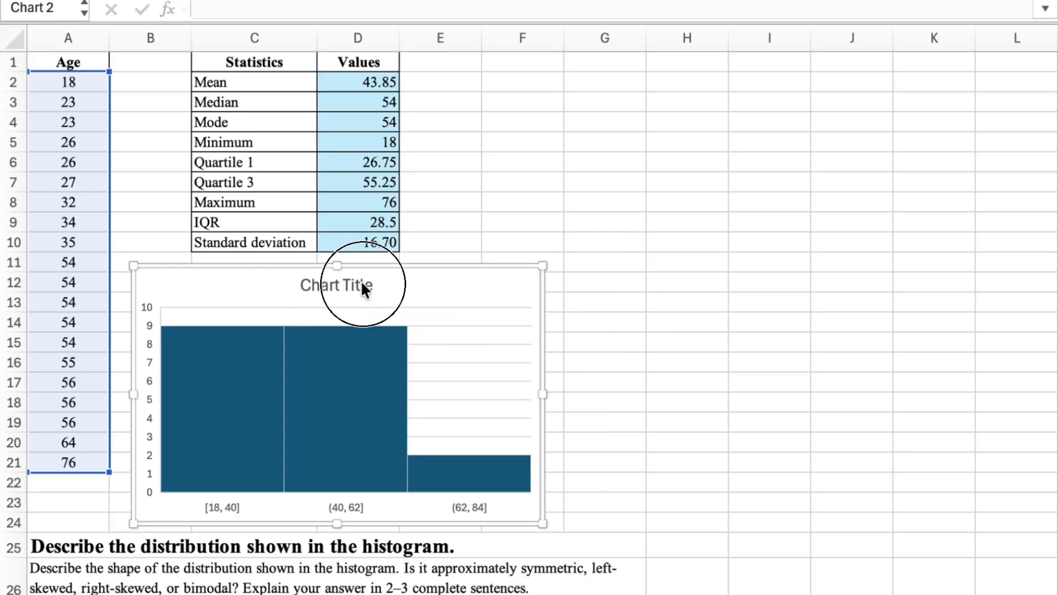
key("BackSpace")
key("BackSpace")
key("BackSpace")
key("BackSpace")
key("BackSpace")
key("BackSpace")
key("BackSpace")
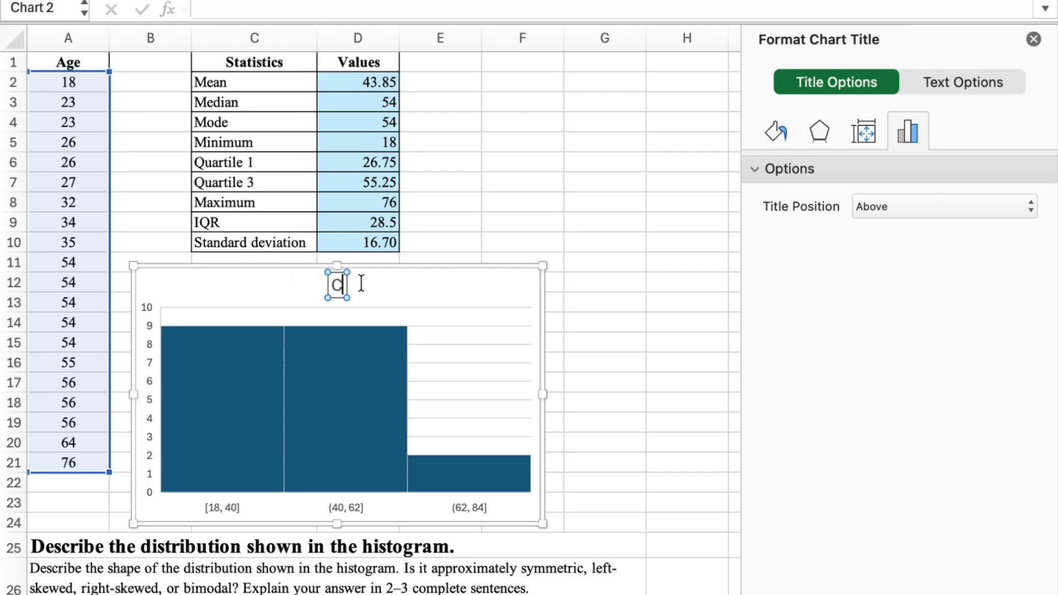
type("Hist")
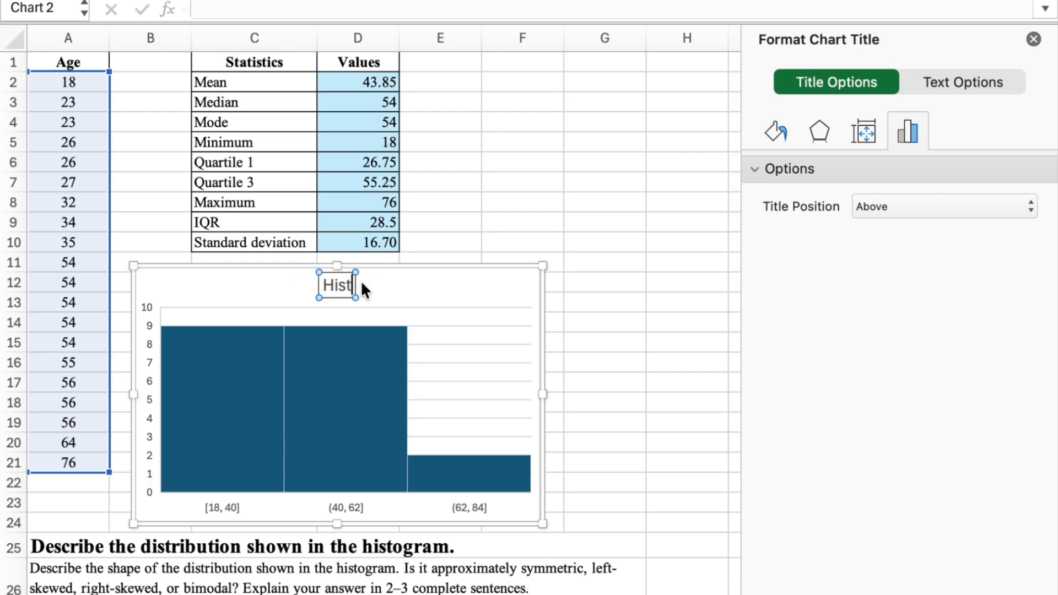
type("ogram of Age")
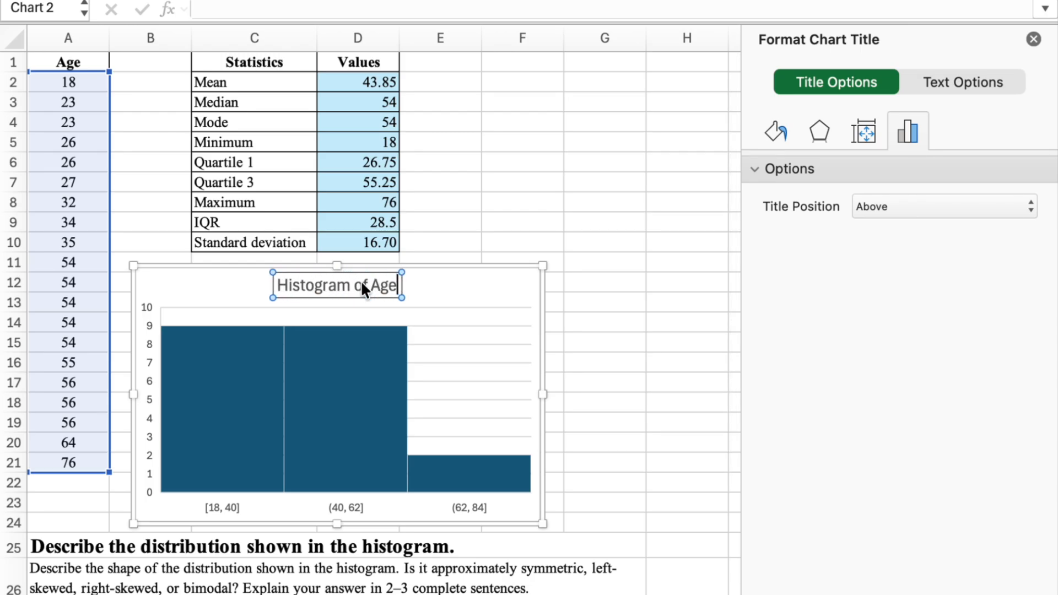
Open the data series formatting for the histogram bars and switch the bins option to Number of bins
left_click(225, 392)
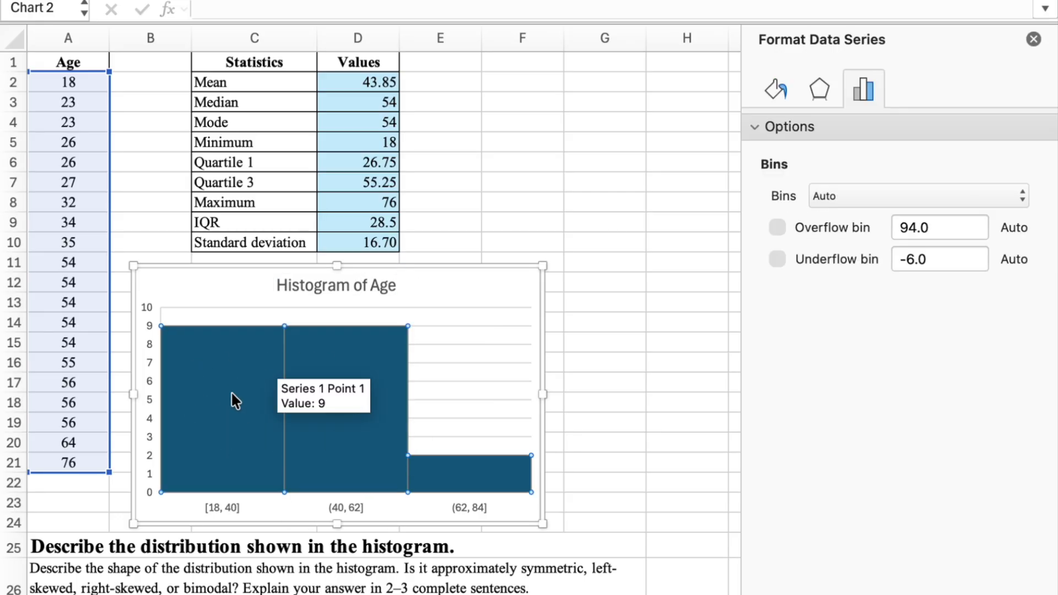
scroll(321, 402, "down", 2)
left_click(252, 348)
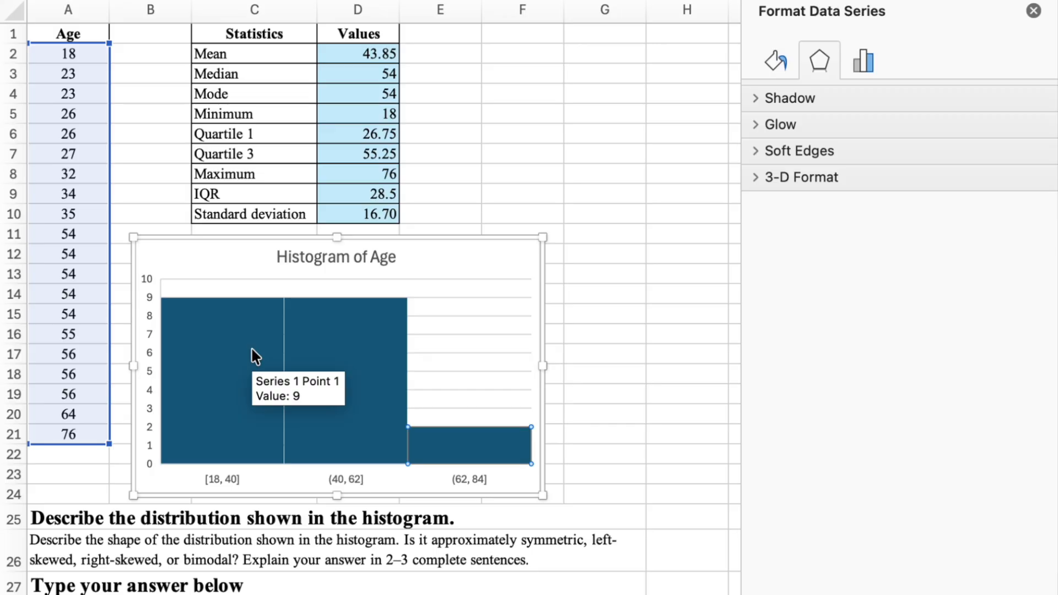
right_click(251, 349)
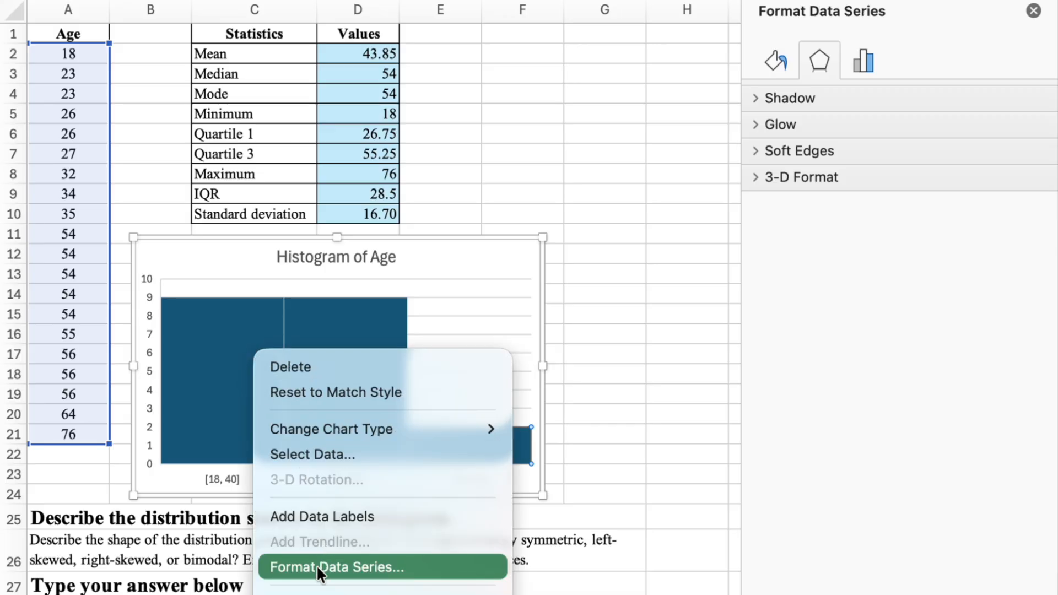
left_click(338, 562)
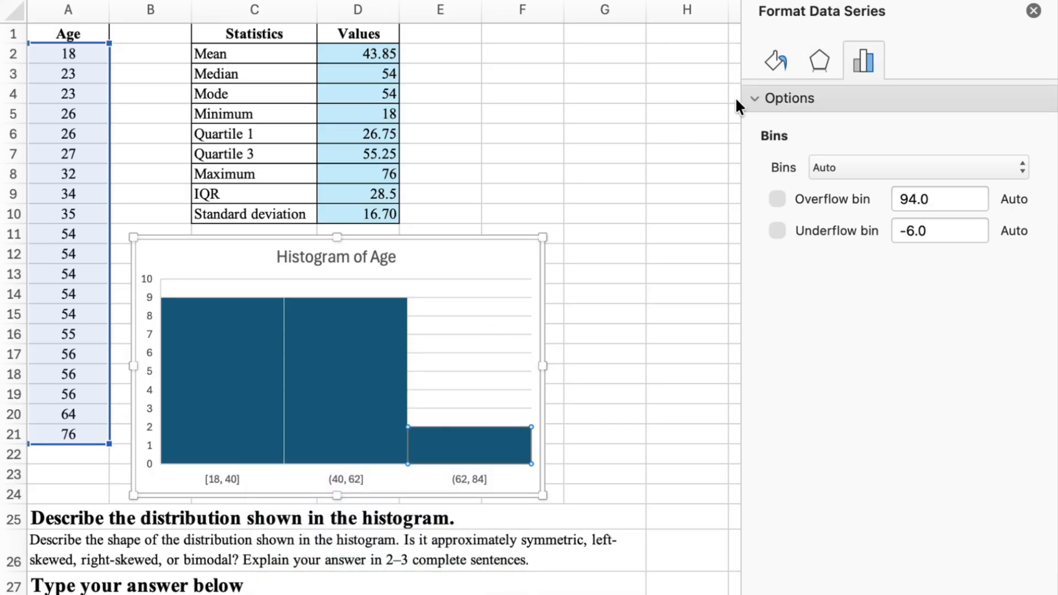
left_click(827, 168)
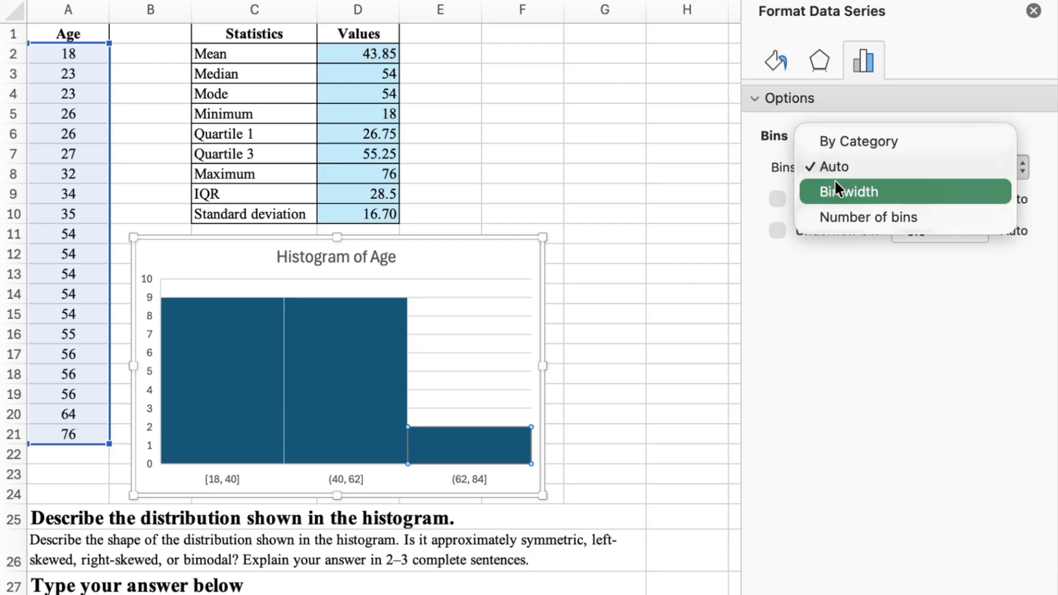
left_click(841, 216)
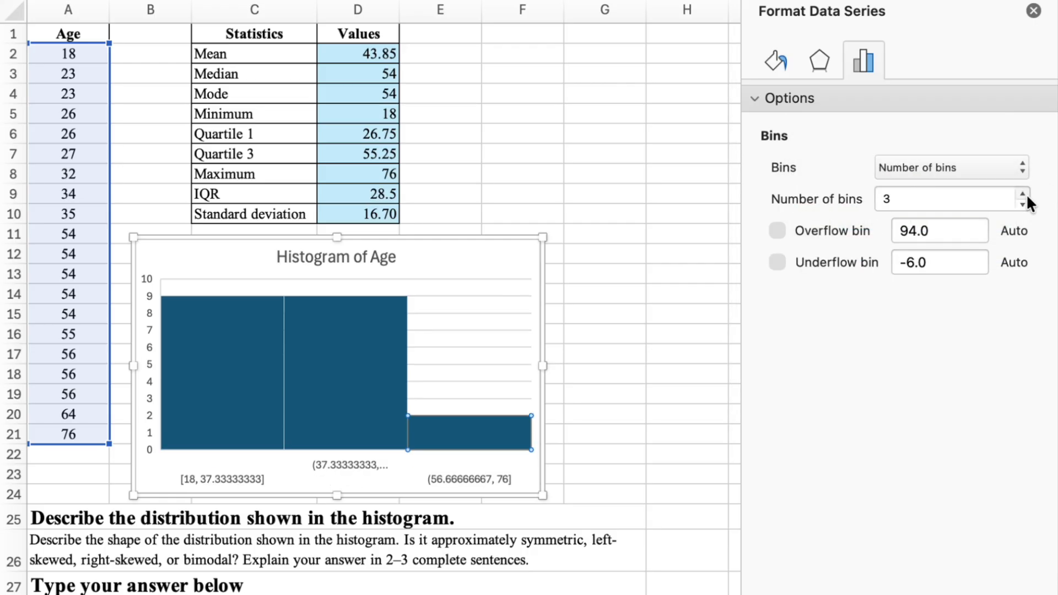
Set the number of histogram bins to 5
left_click(1023, 194)
left_click(1023, 194)
left_click(1023, 194)
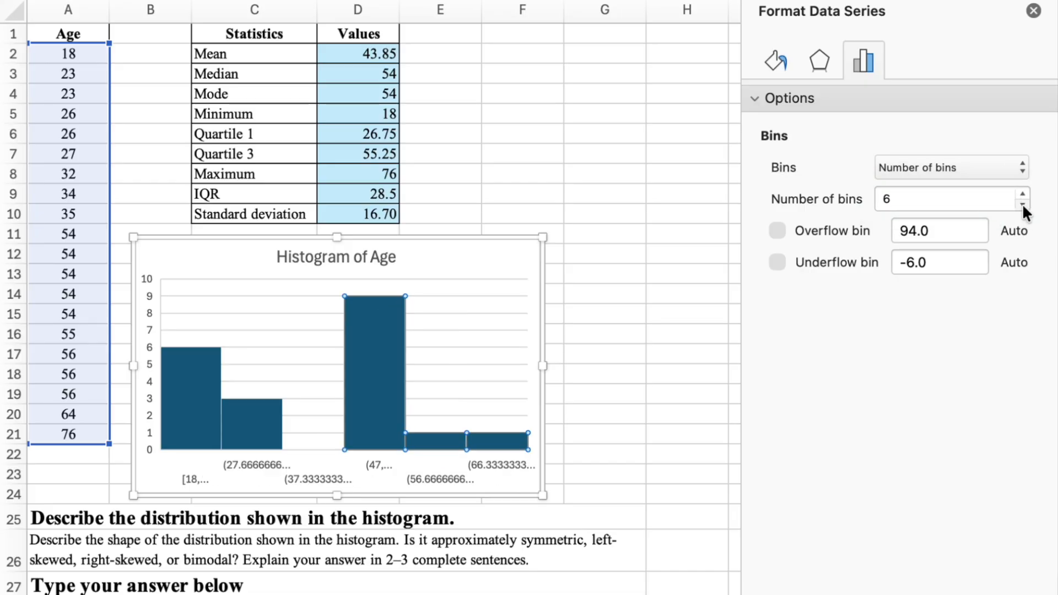
left_click(1023, 205)
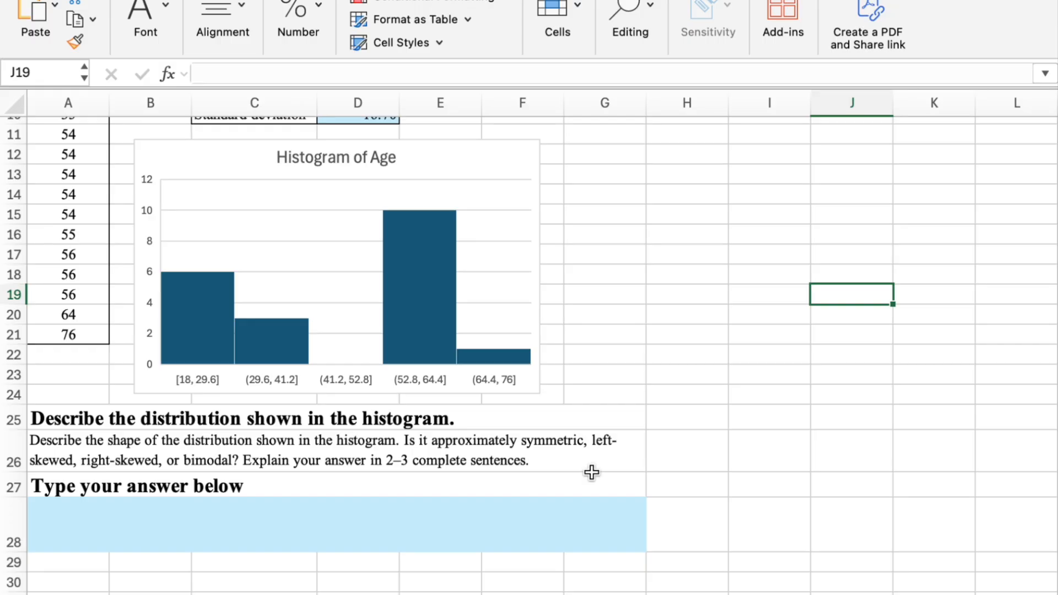
Paste a written description of the bimodal age distribution into answer cell A28
left_click(309, 549)
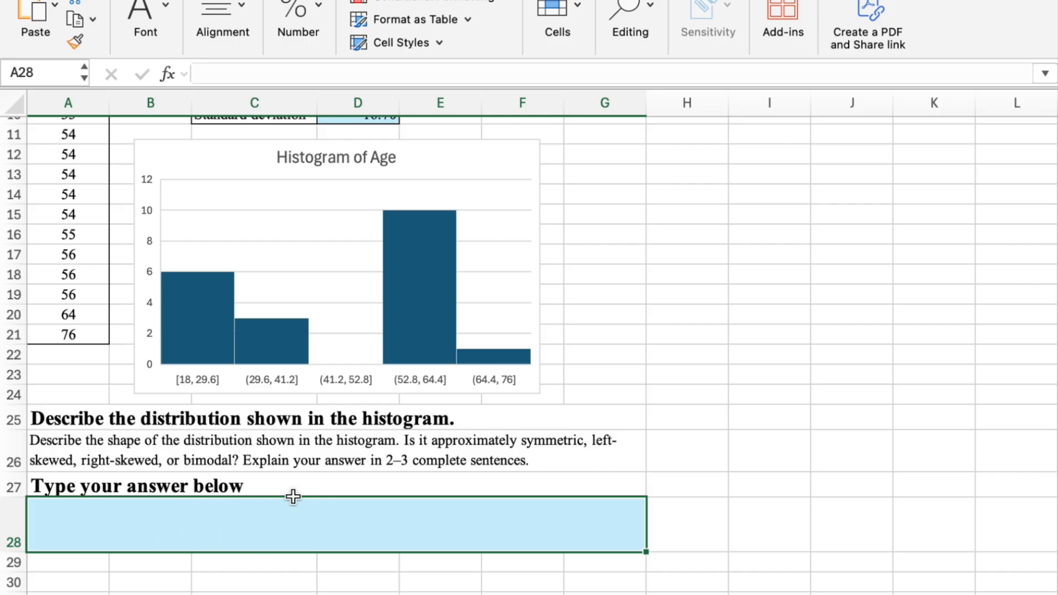
double_click(222, 522)
type("The histogram is bimodal because it has two peaks. Most of the data are clustered around 20–35 and 50–60, with a gap between the two groups.")
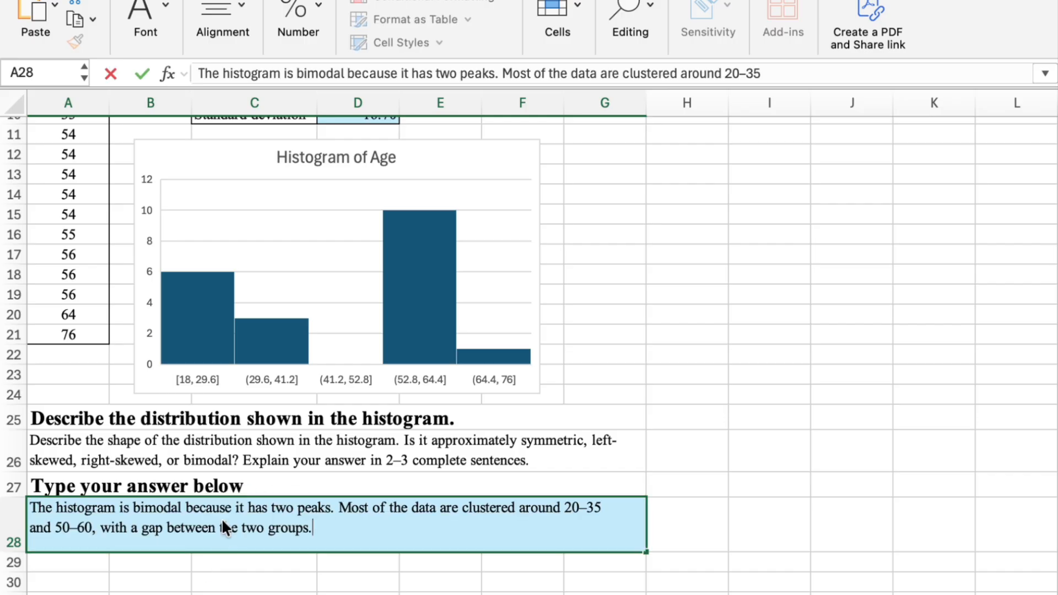
left_click(249, 573)
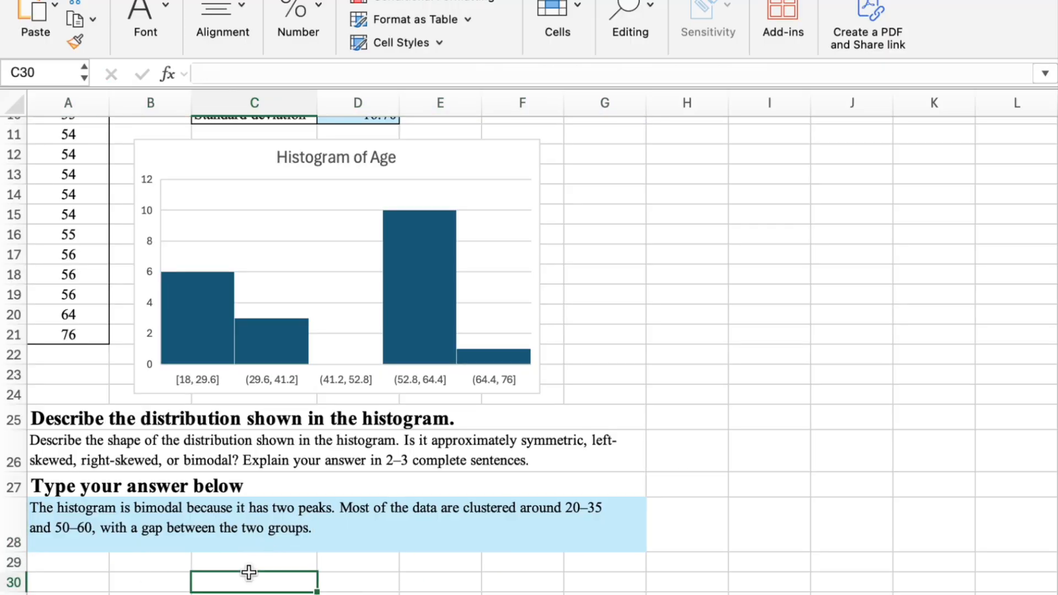
Save the workbook as a new Excel Workbook (.xlsx) named with the student's full name followed by _ExcelProject
scroll(171, 306, "up", 5)
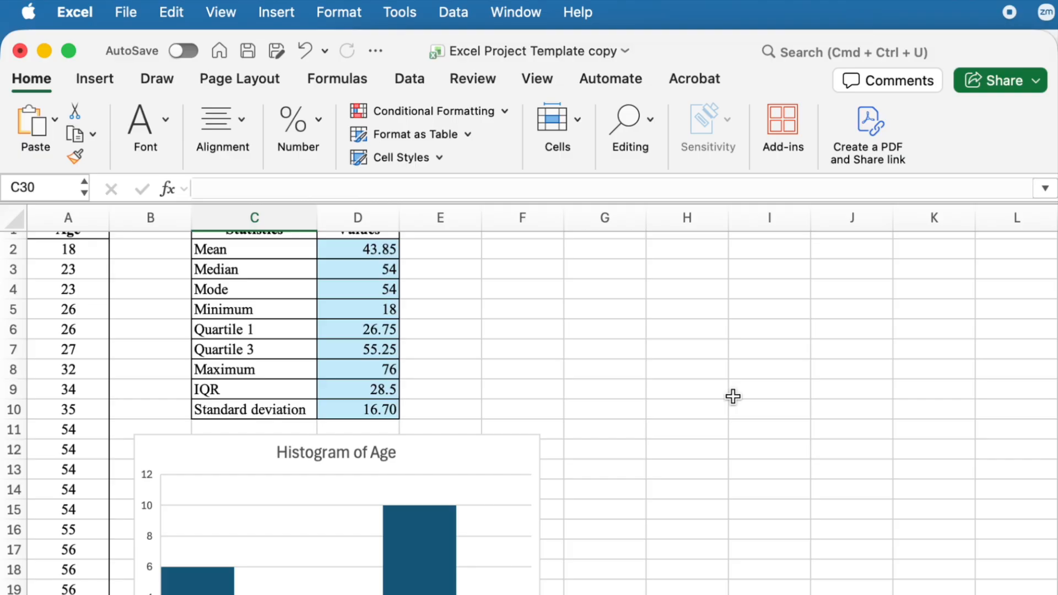
left_click(124, 11)
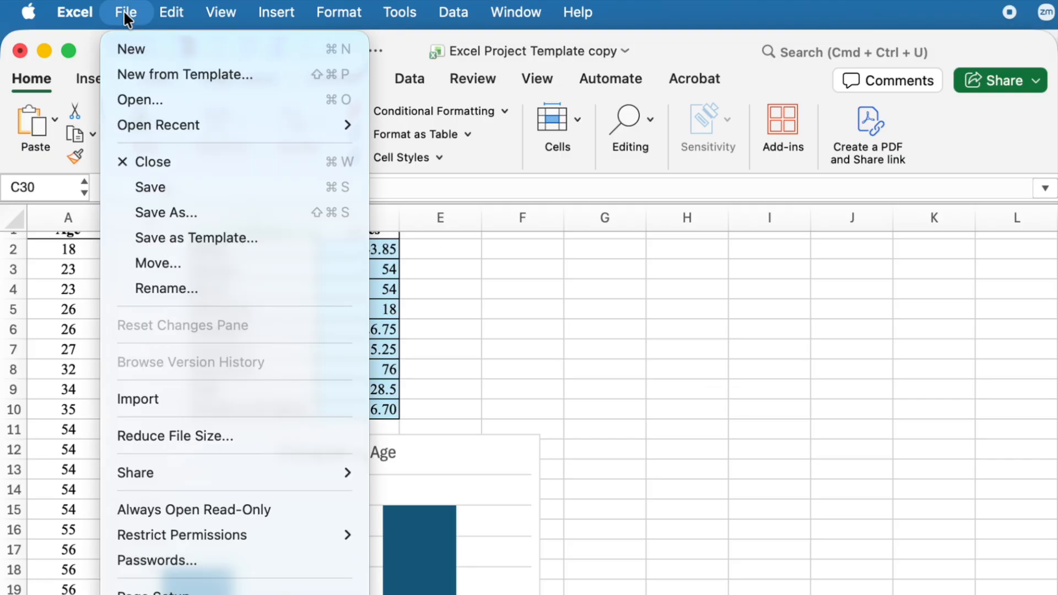
left_click(177, 215)
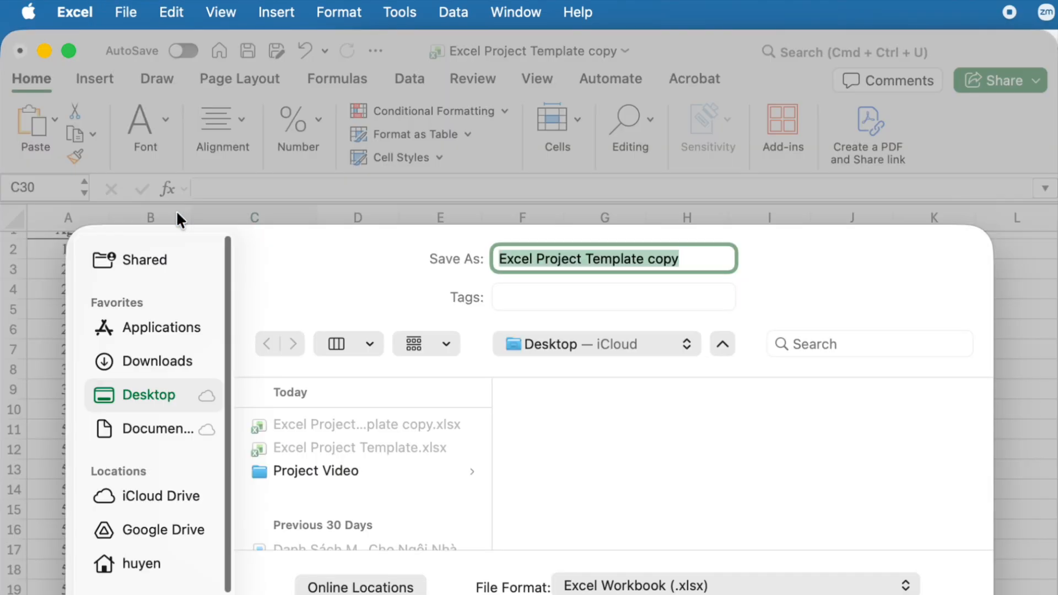
type("HuyenNguyne")
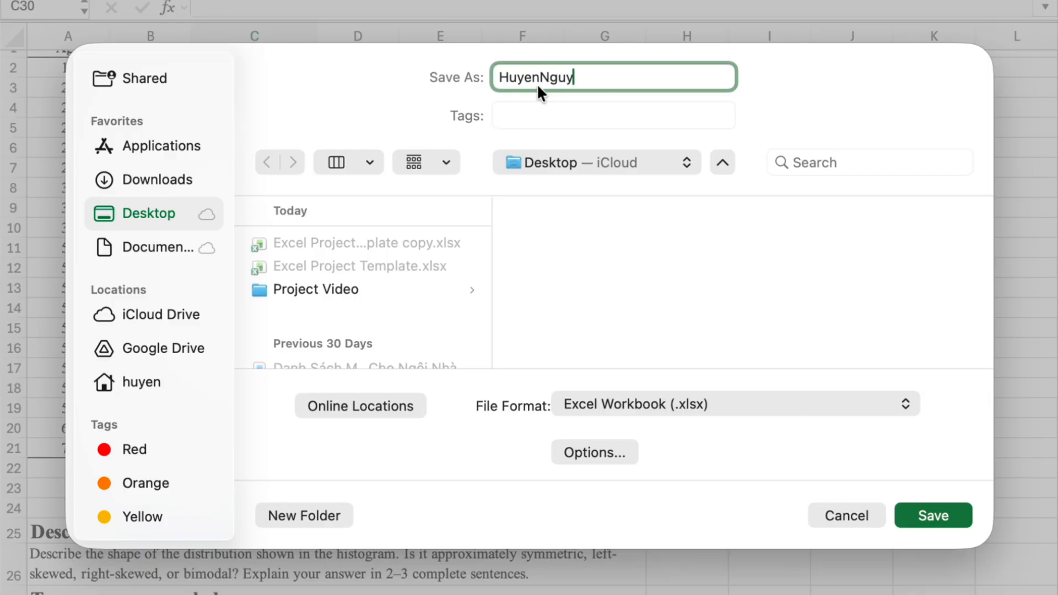
key("BackSpace")
key("BackSpace")
type("en_ExcelProject")
left_click(678, 402)
left_click(657, 401)
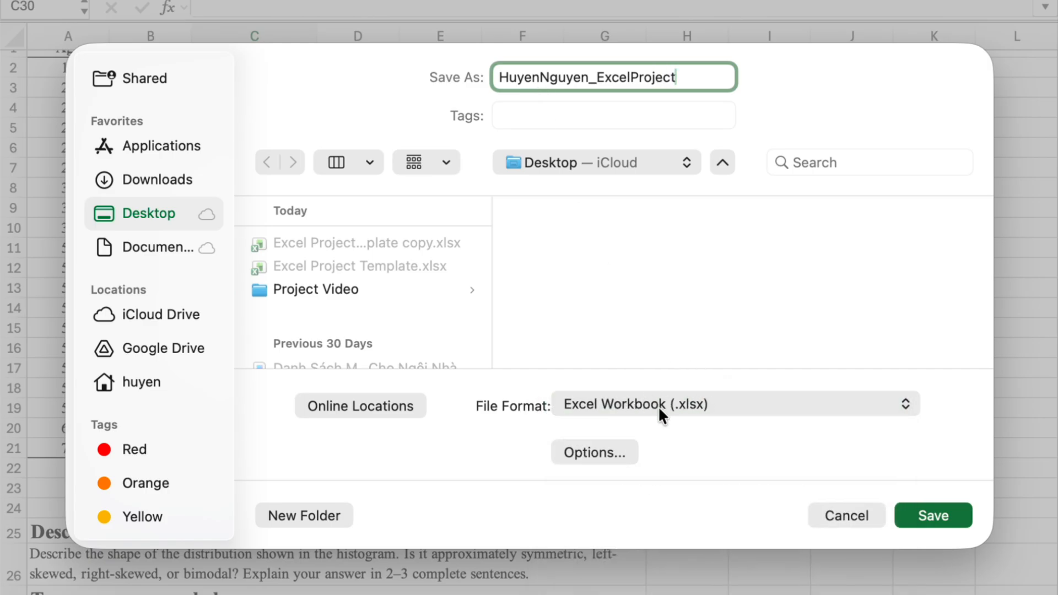
left_click(928, 517)
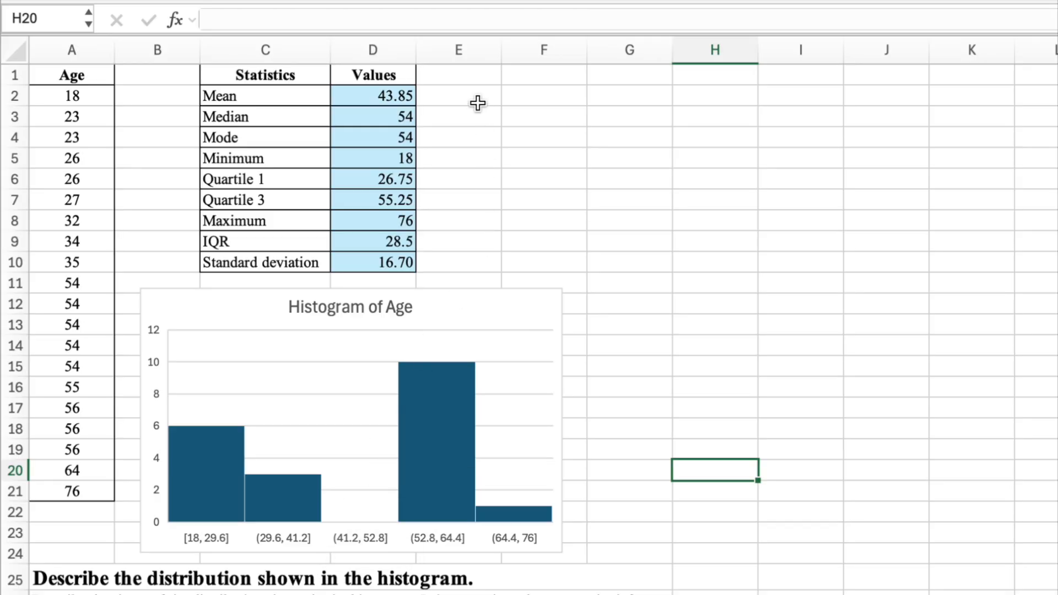
Review the formulas behind each statistic in the Values column, from the mean down to the standard deviation
left_click(401, 95)
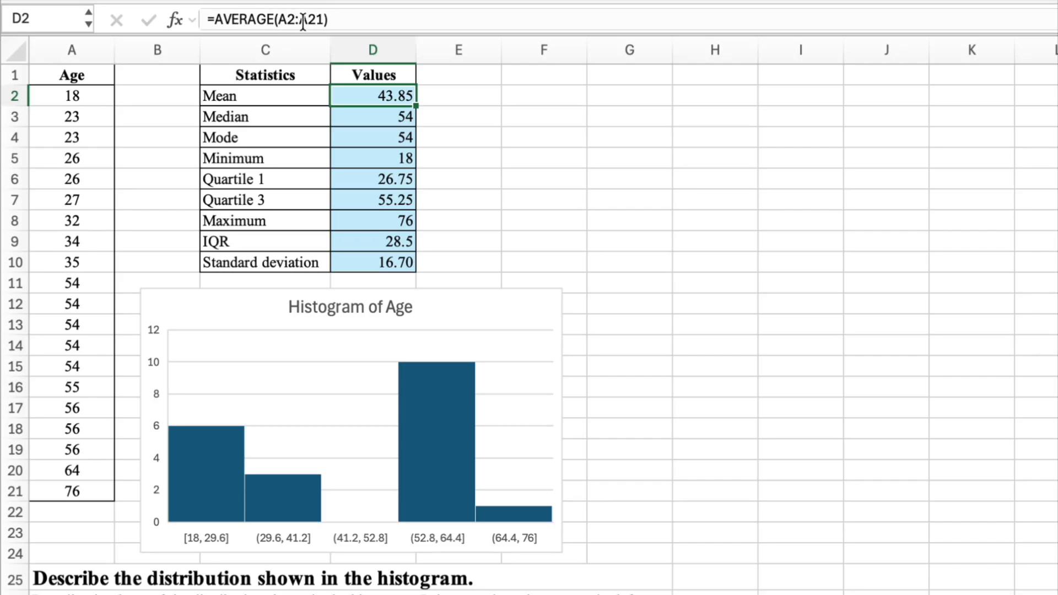
key("Down")
key("Down")
key("Down")
key("Down")
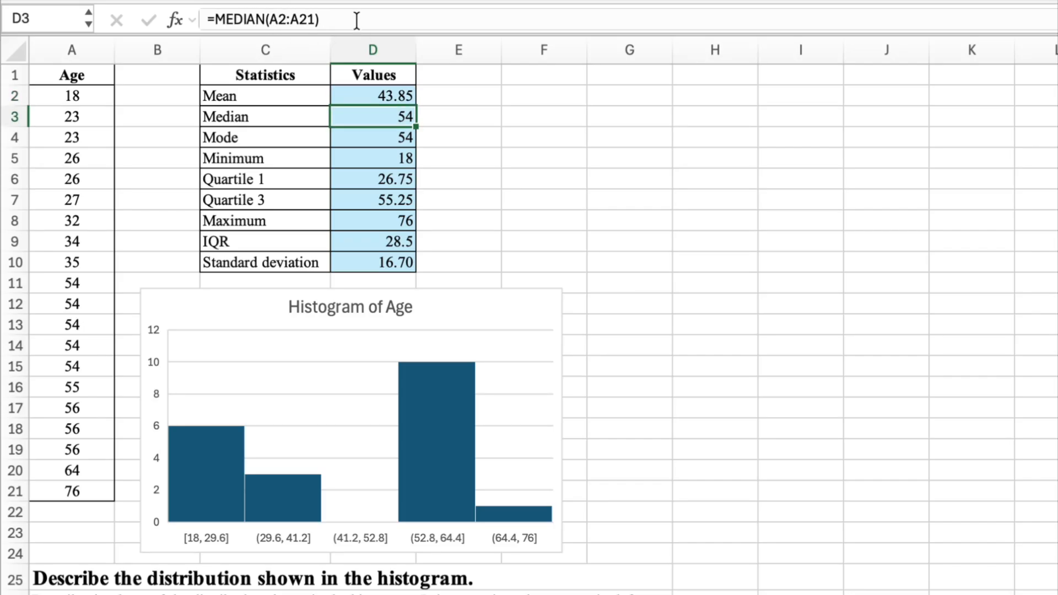
key("Down")
key("Down")
key("Down")
key("Down")
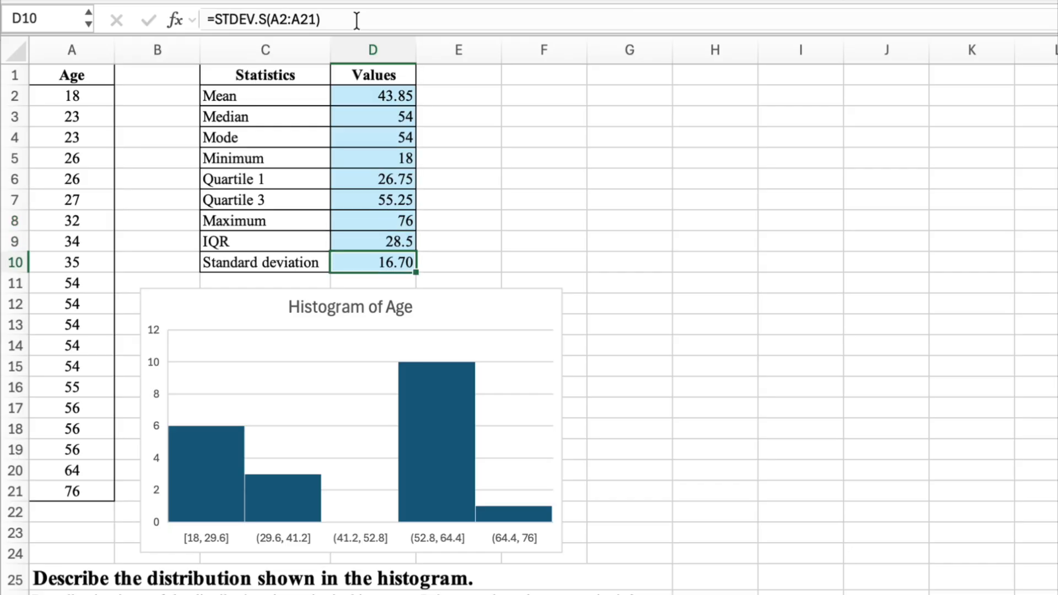
key("Down")
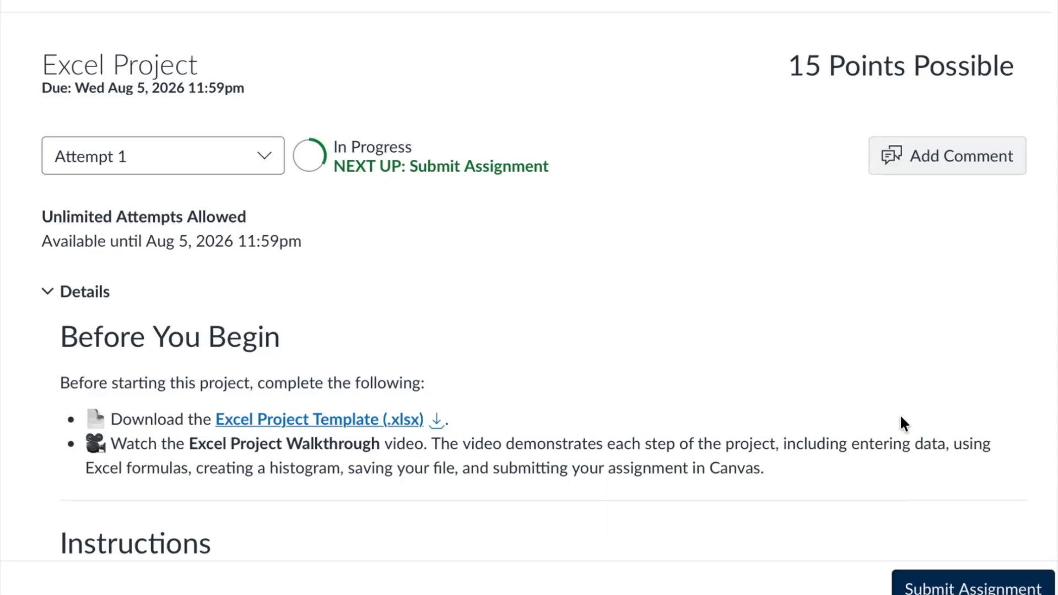
Switch to the Canvas assignment page and upload the saved Excel file into the submission area
scroll(900, 415, "down", 10)
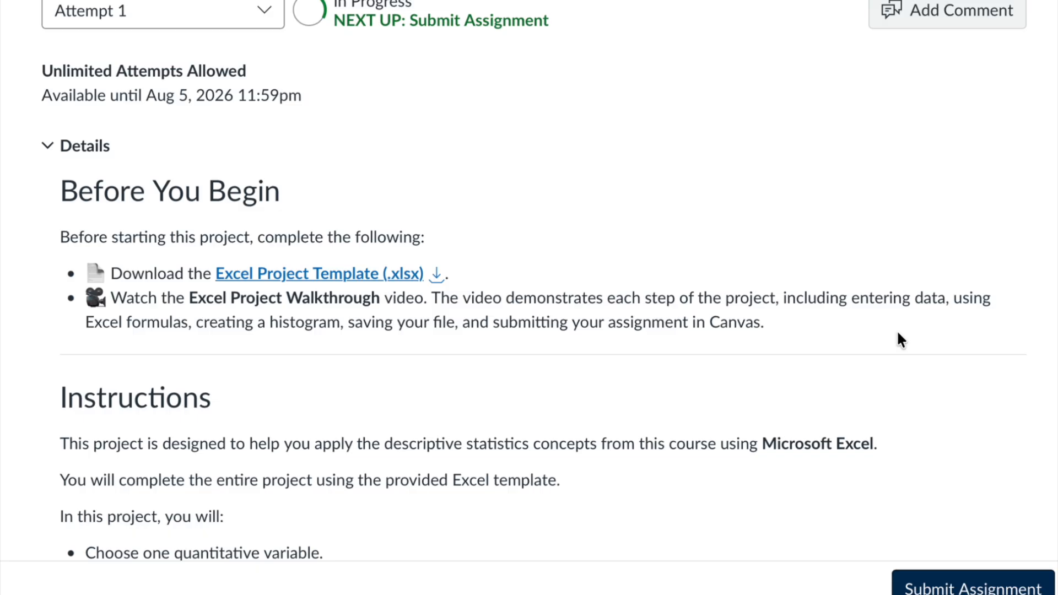
scroll(898, 334, "down", 20)
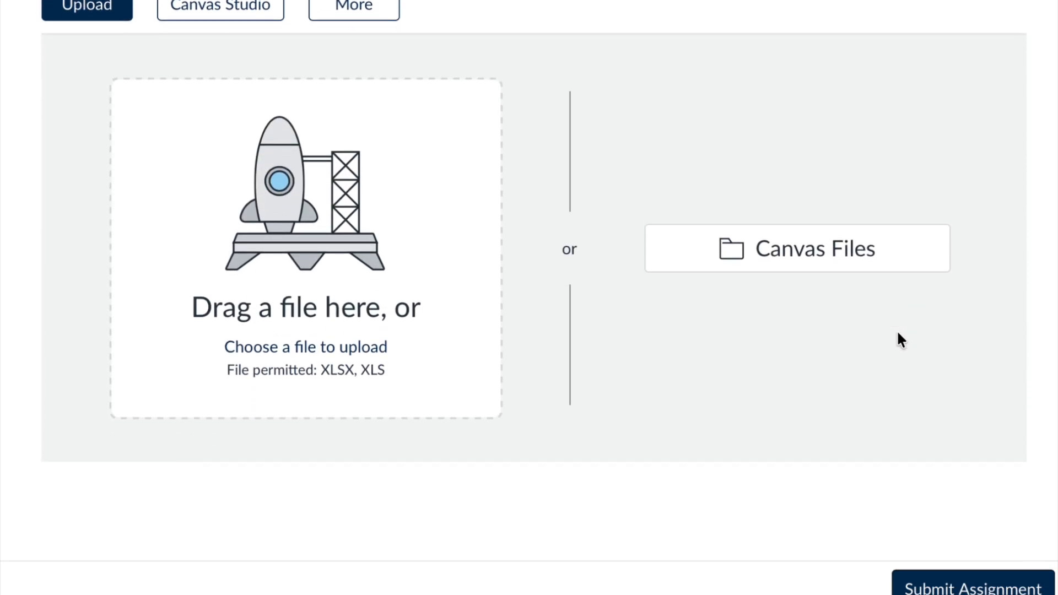
left_click_drag(552, 243, 353, 231)
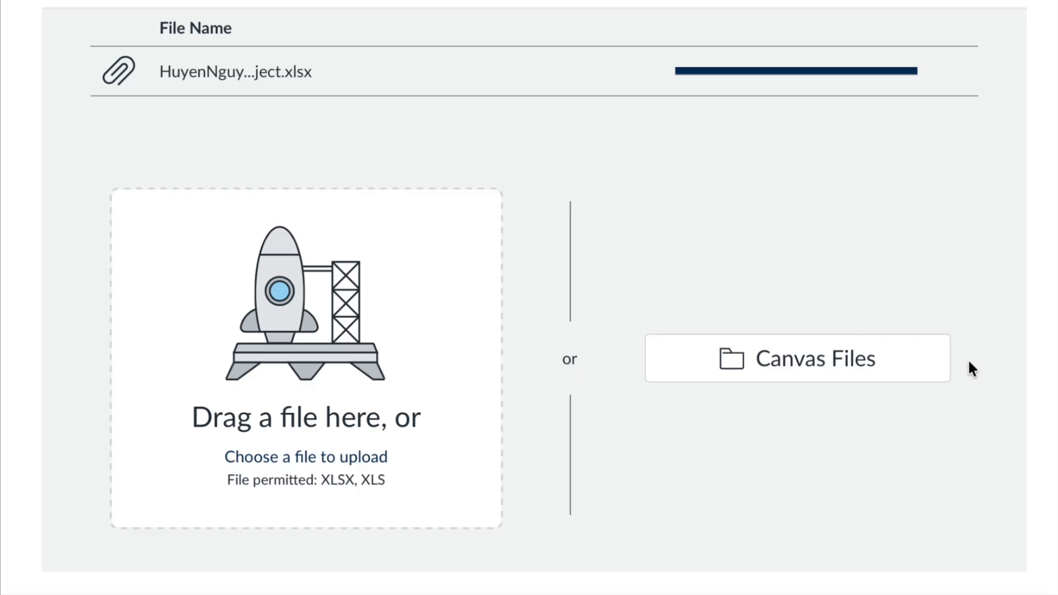
Submit the assignment with the uploaded Excel file attached
scroll(969, 361, "down", 3)
scroll(969, 362, "up", 12)
scroll(969, 361, "down", 5)
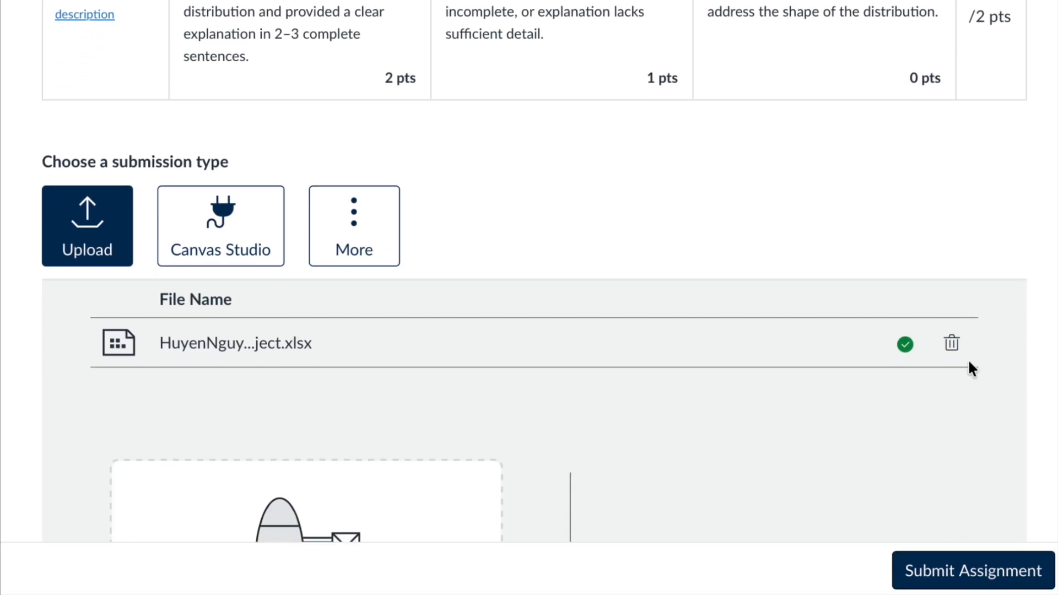
left_click(945, 568)
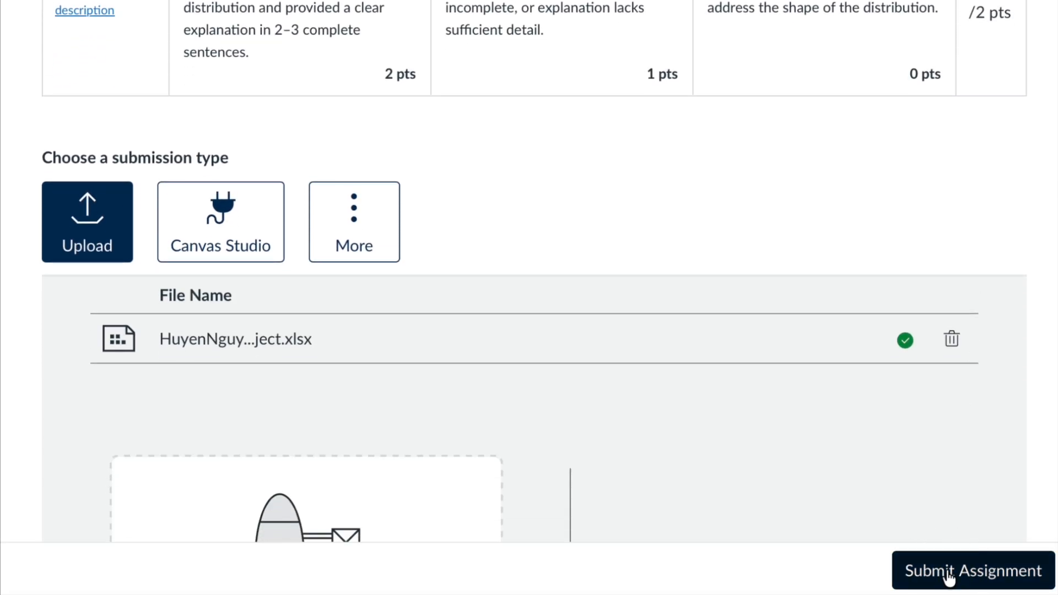
left_click(934, 569)
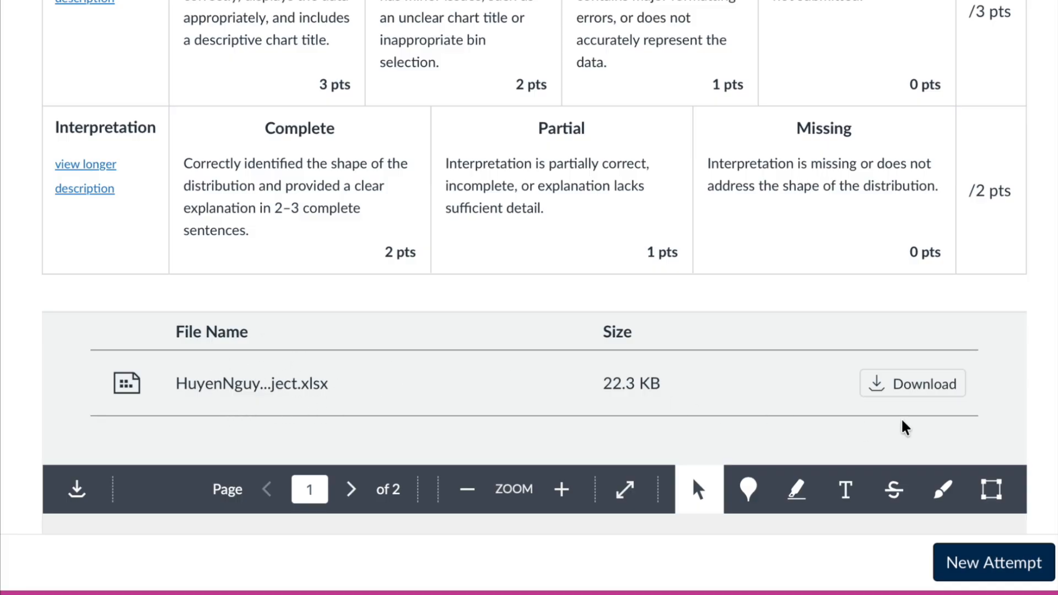
left_click(901, 394)
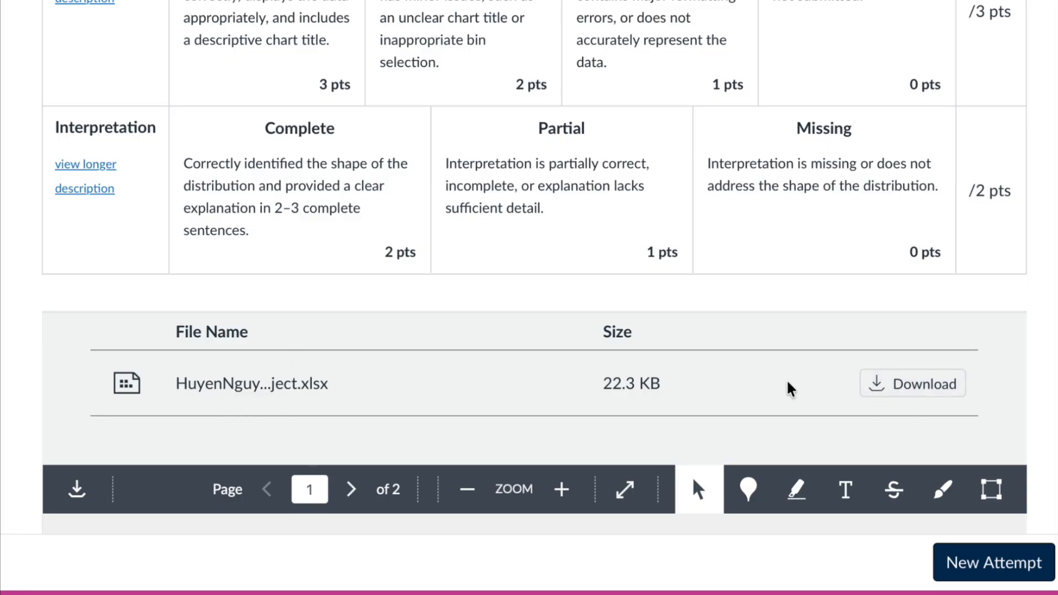